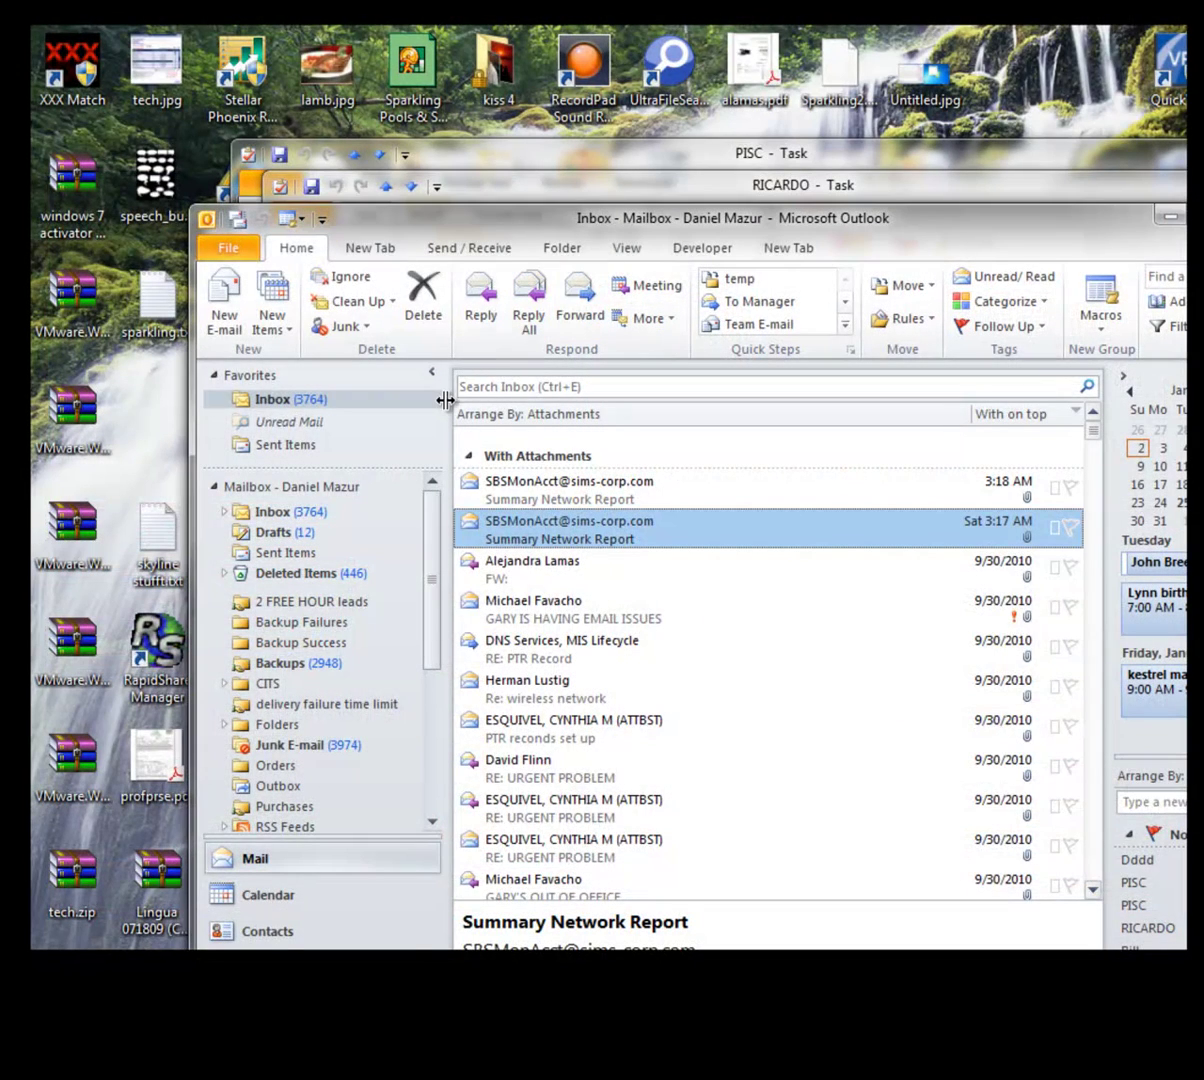
# - Open Manage Rules & Alerts and inspect the rule filing Time Sheet emails into Chris Time Sheets
pyautogui.click(908, 320)
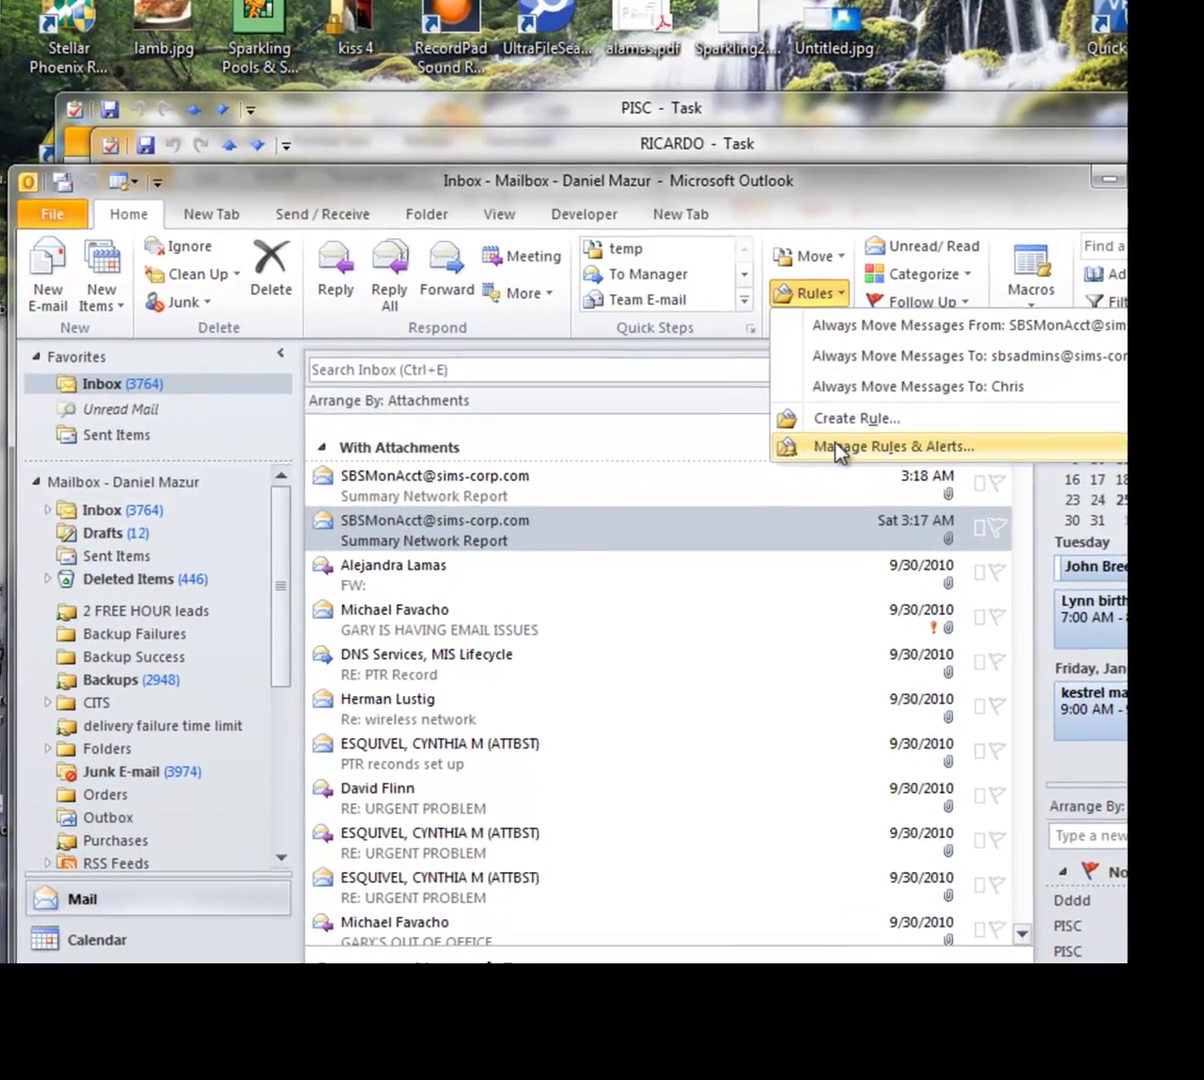
pyautogui.click(840, 448)
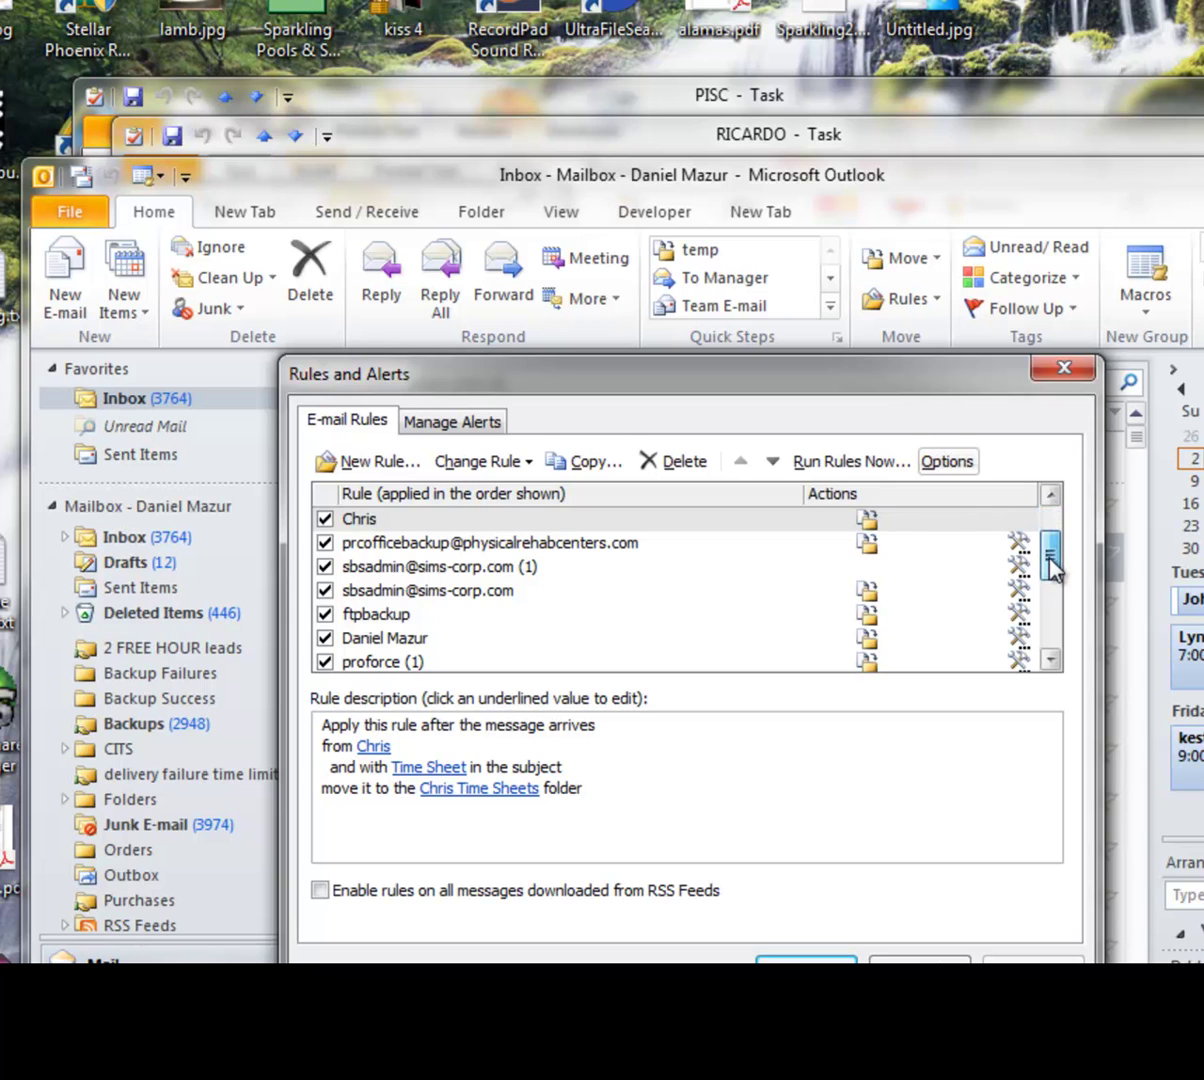
pyautogui.scroll(-2, 1055, 595)
pyautogui.click(1052, 660)
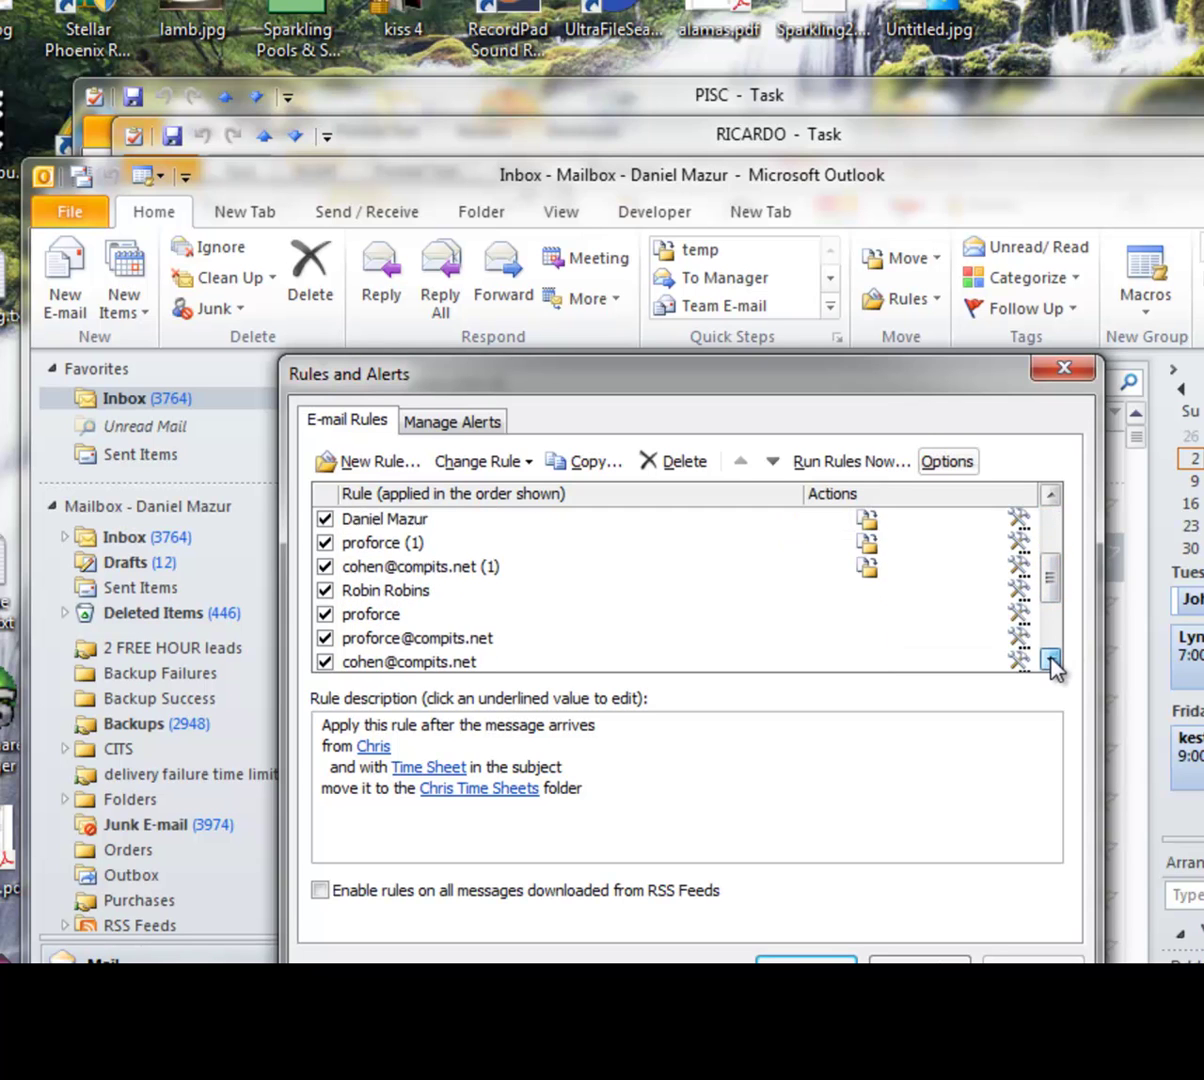
pyautogui.click(1052, 662)
pyautogui.click(1052, 662)
pyautogui.click(1052, 662)
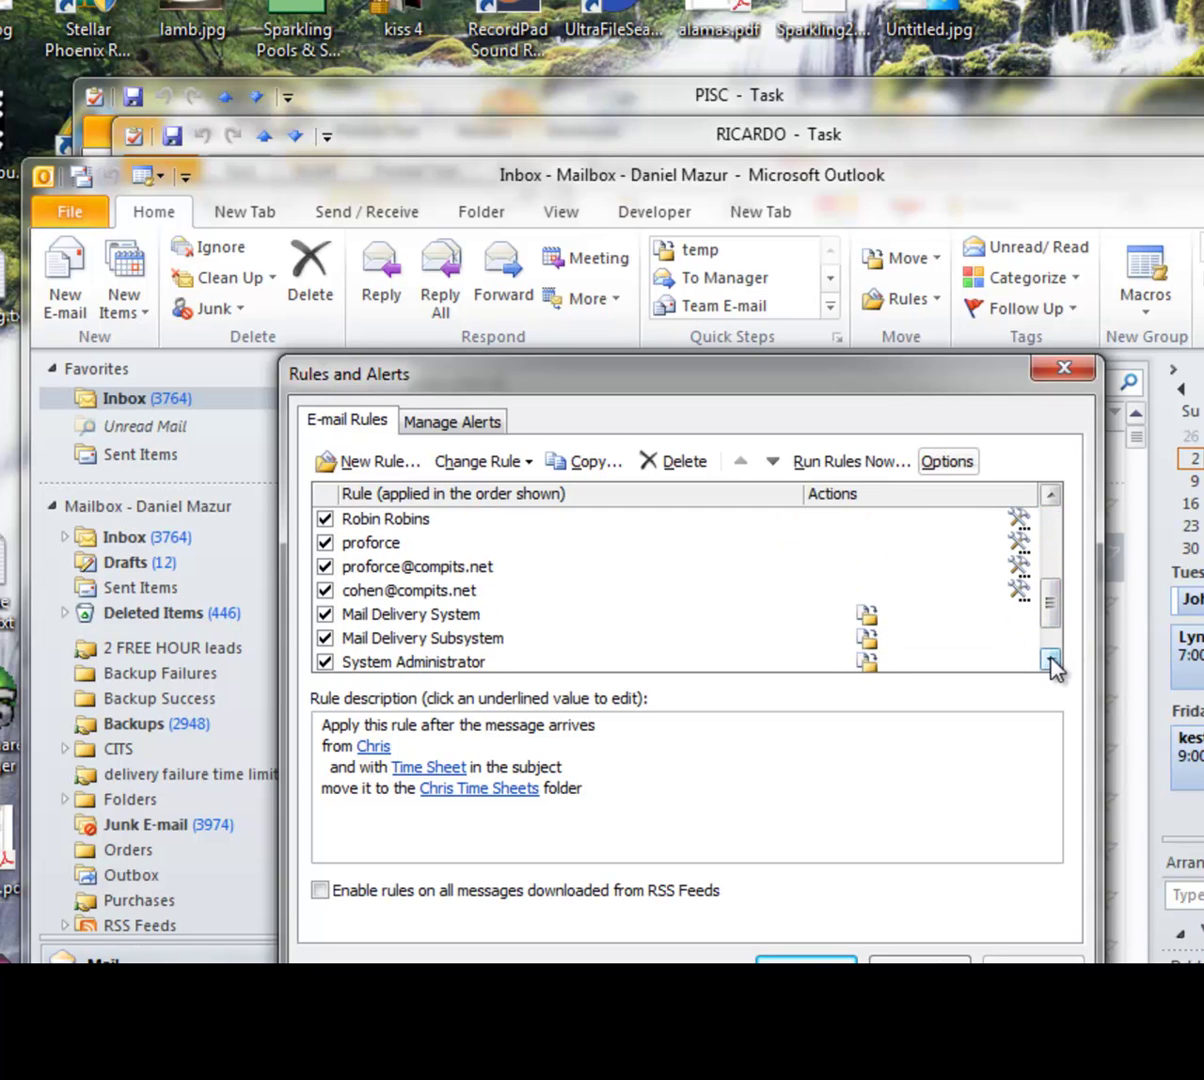
pyautogui.doubleClick(358, 592)
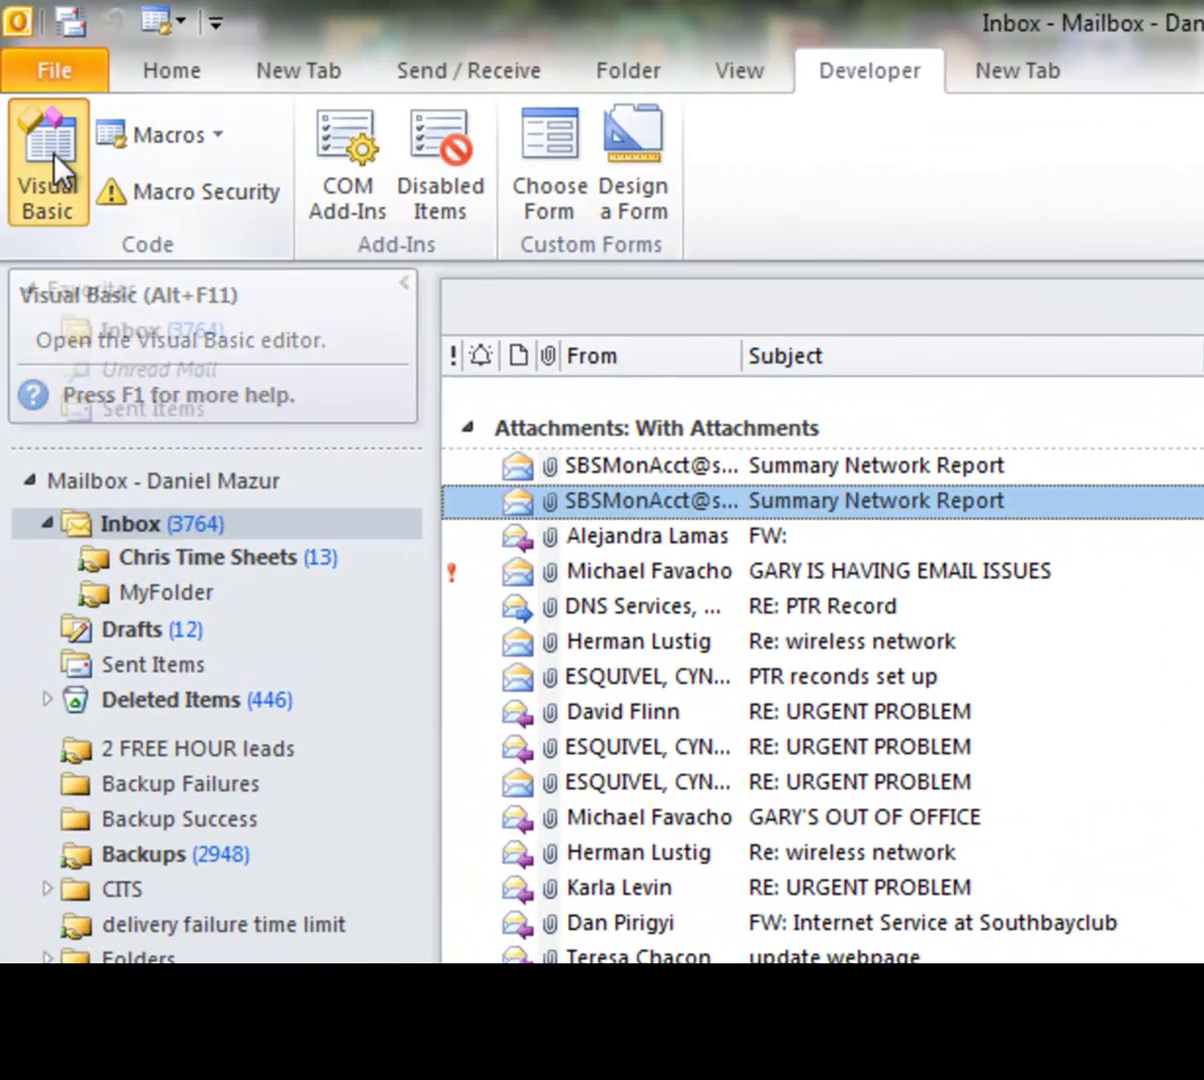
pyautogui.click(49, 140)
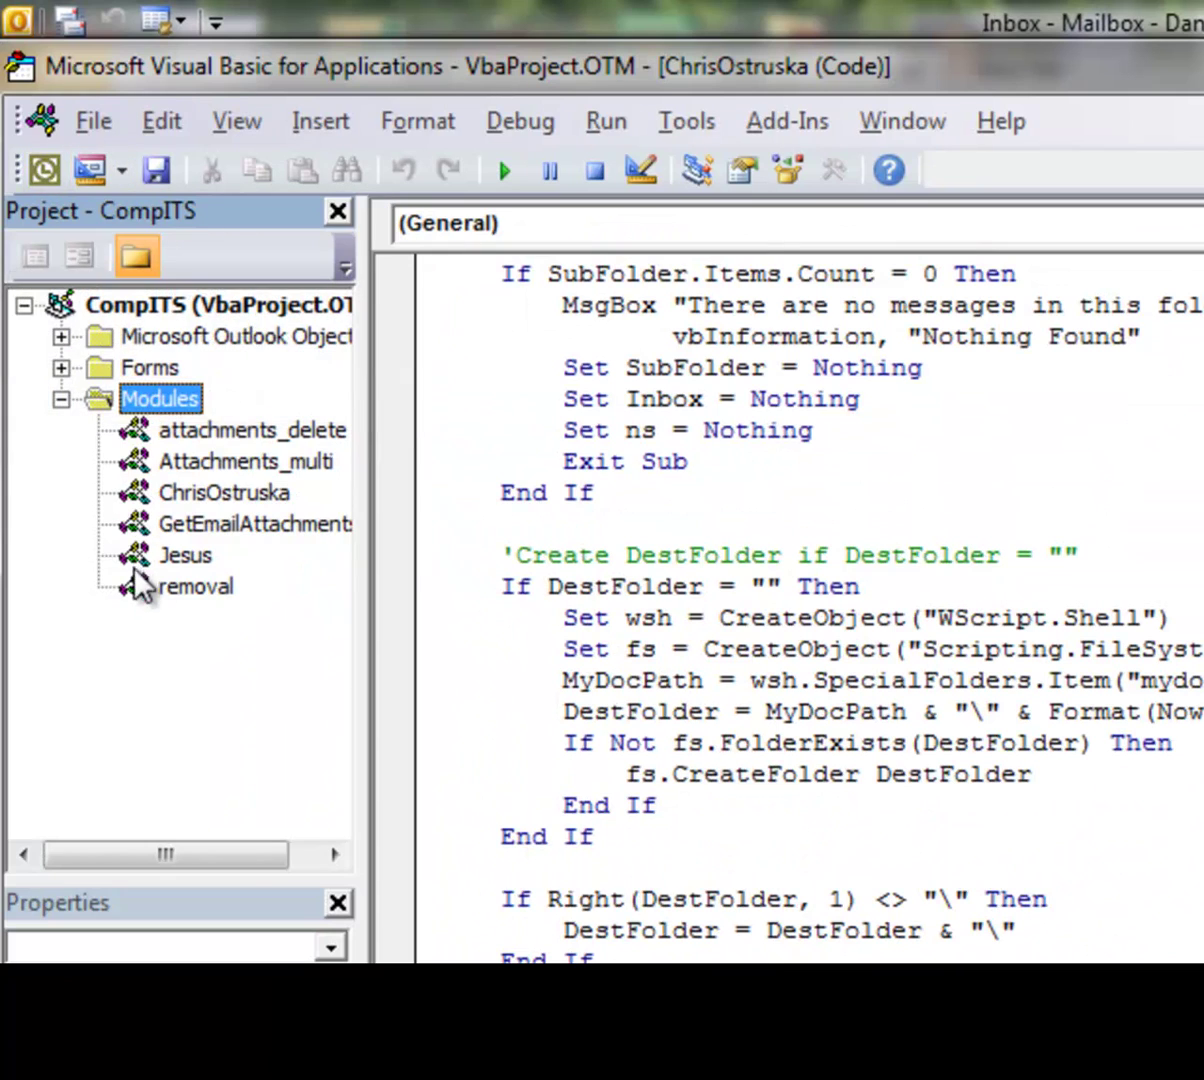
pyautogui.click(162, 497)
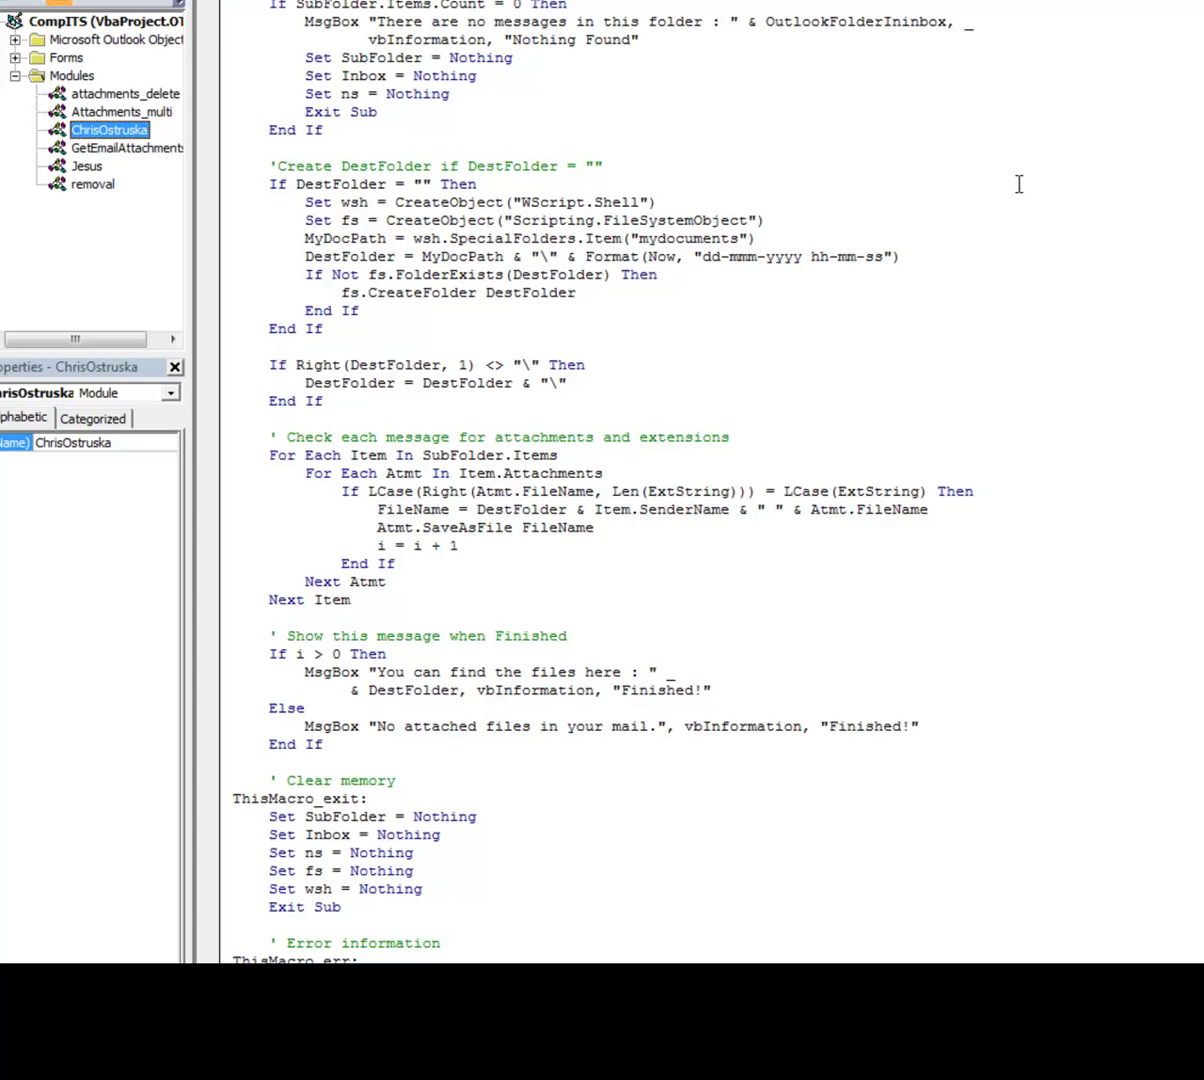
pyautogui.scroll(10, 600, 480)
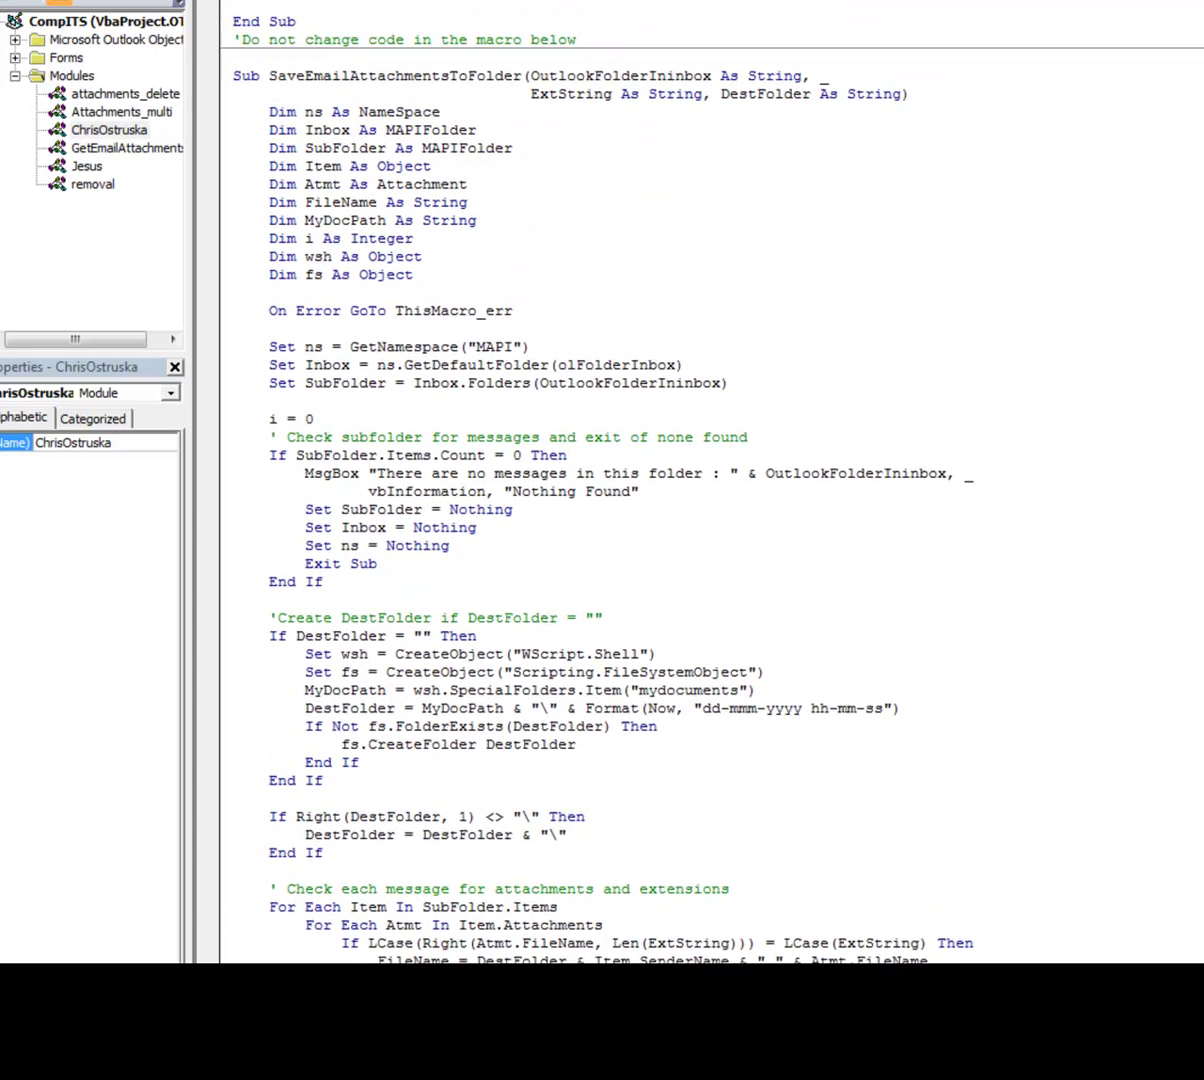
pyautogui.scroll(1, 670, 480)
pyautogui.scroll(-3, 670, 480)
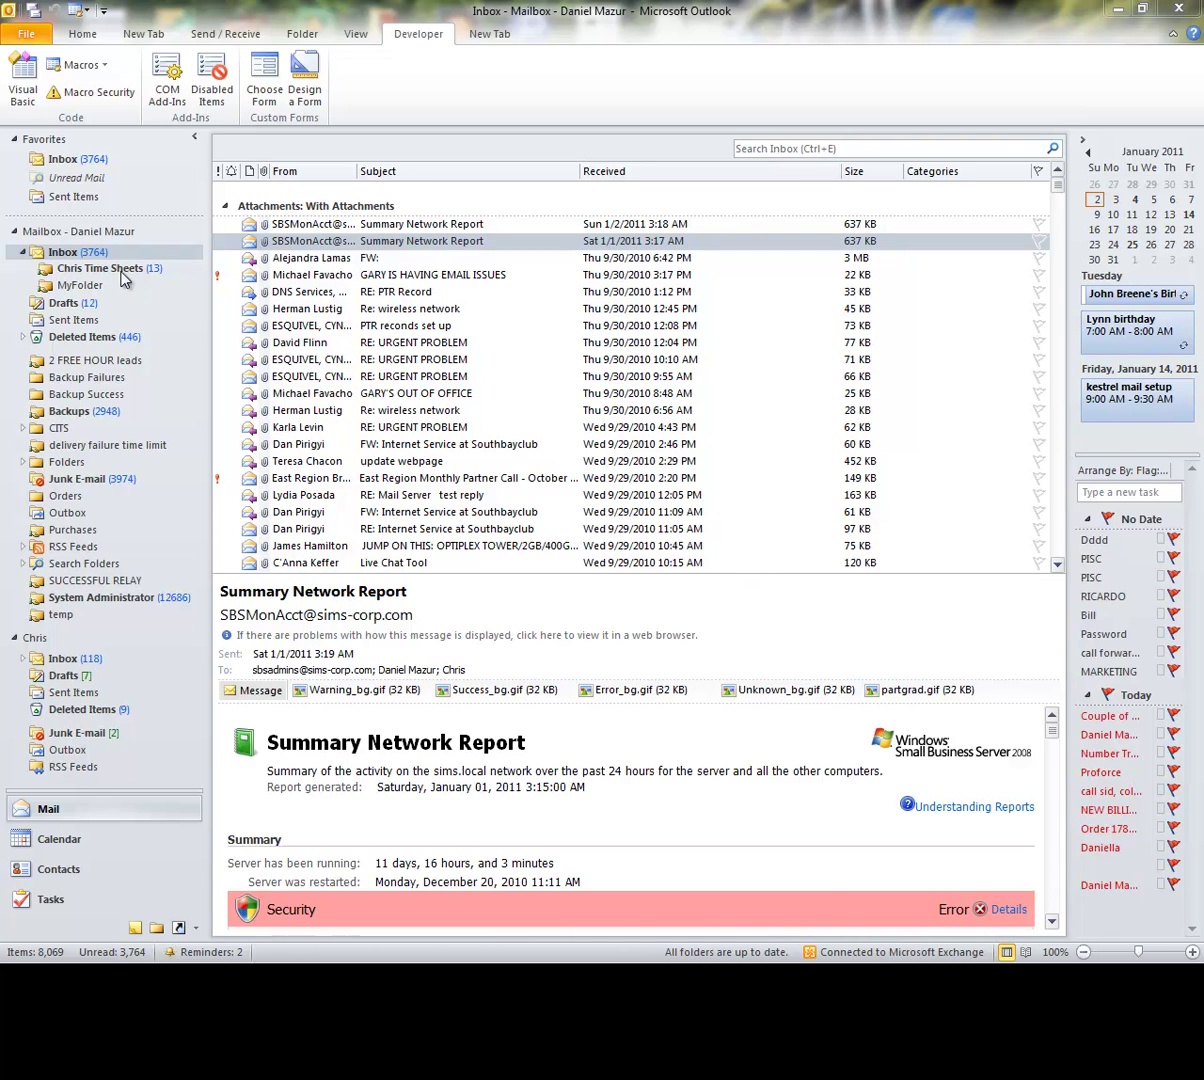
# - In Chris Time Sheets, delete the 771 Time Sheet 1949-1950 email and open the 1946-1948 message
pyautogui.click(60, 270)
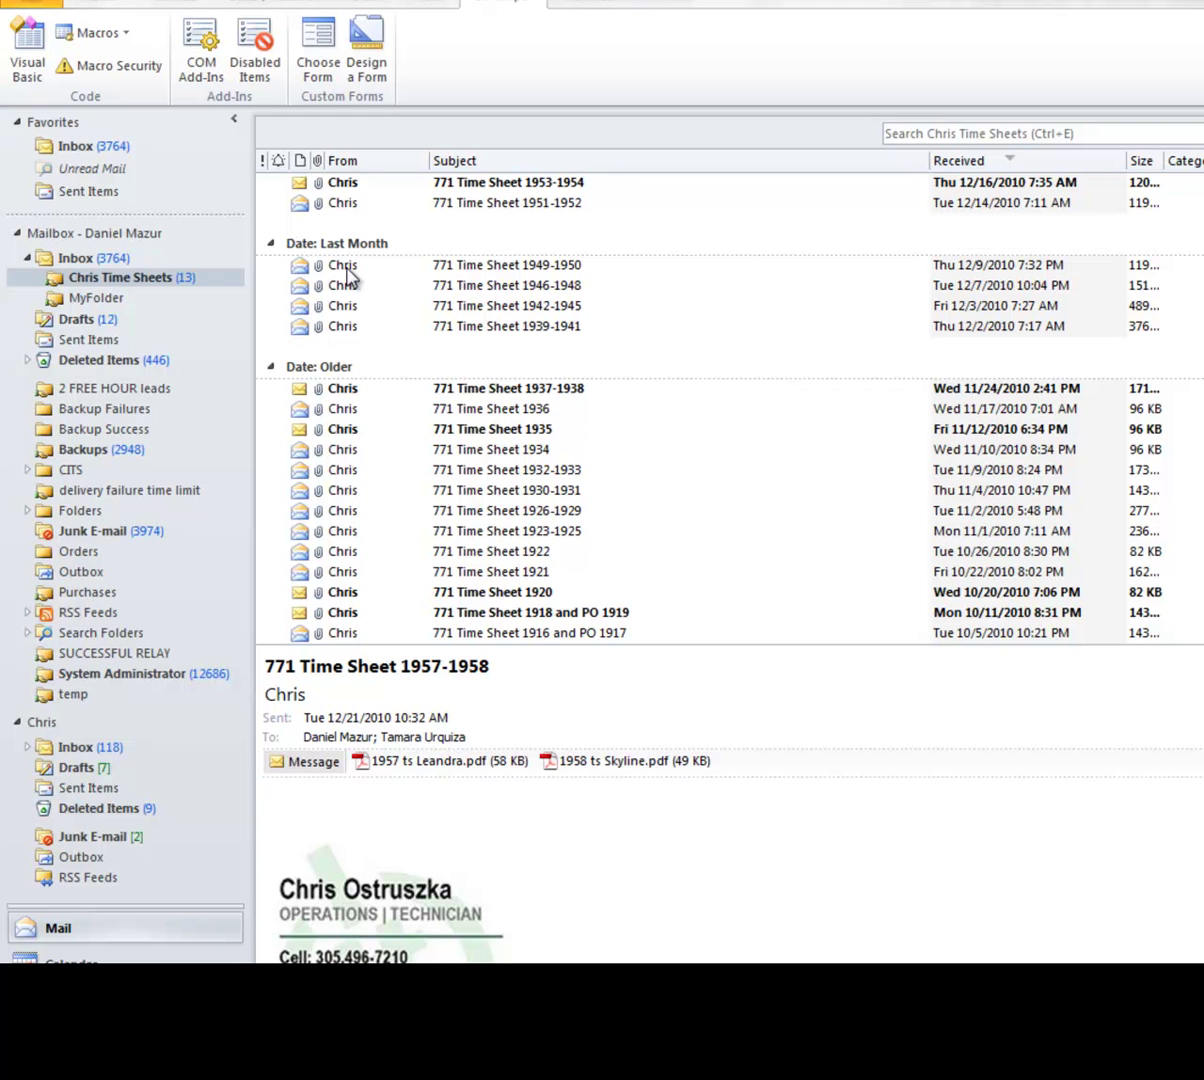
pyautogui.doubleClick(349, 268)
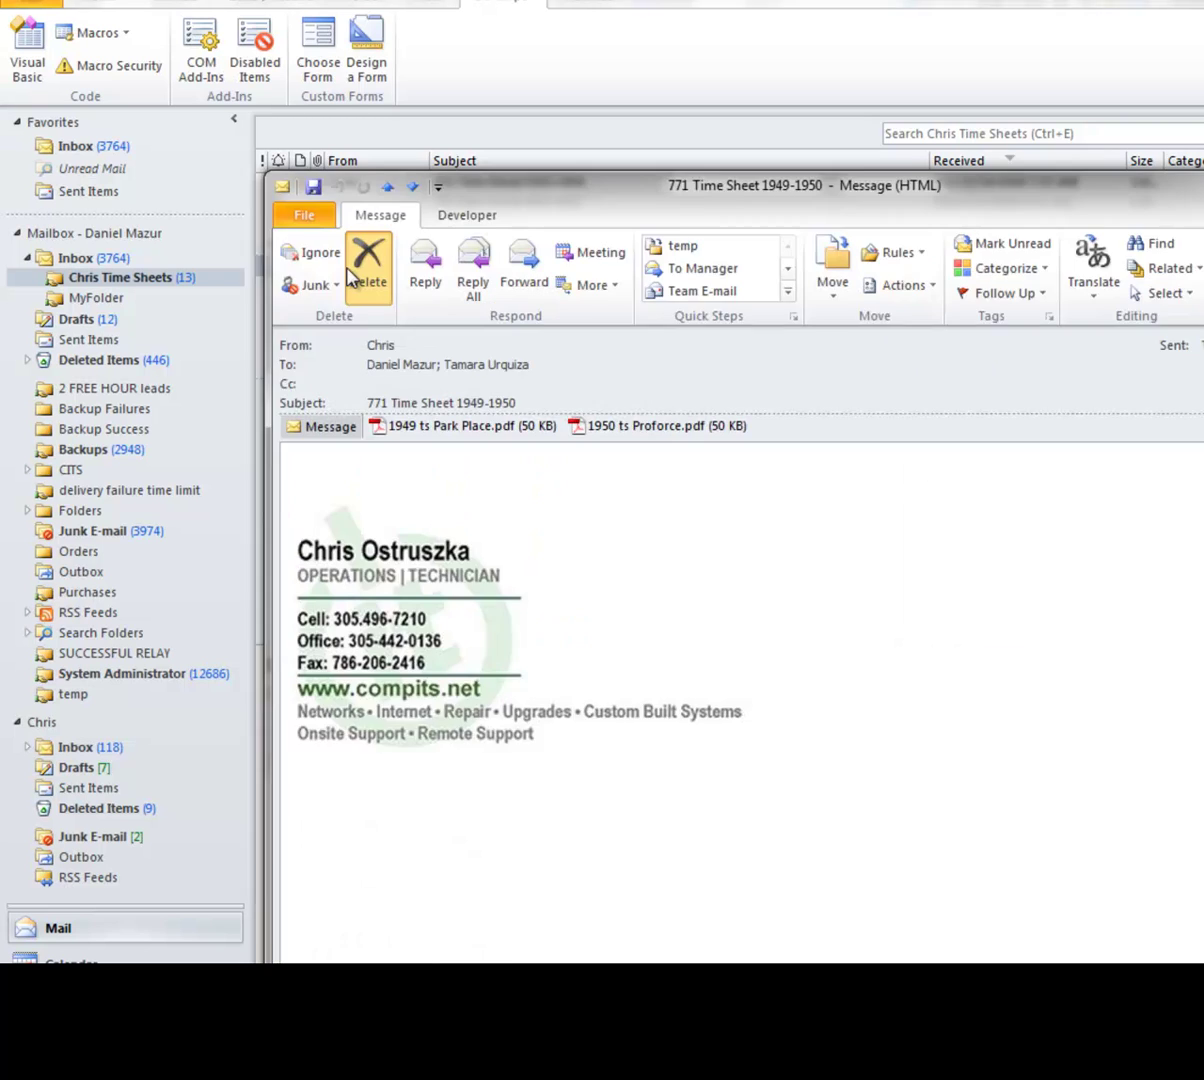
pyautogui.click(350, 272)
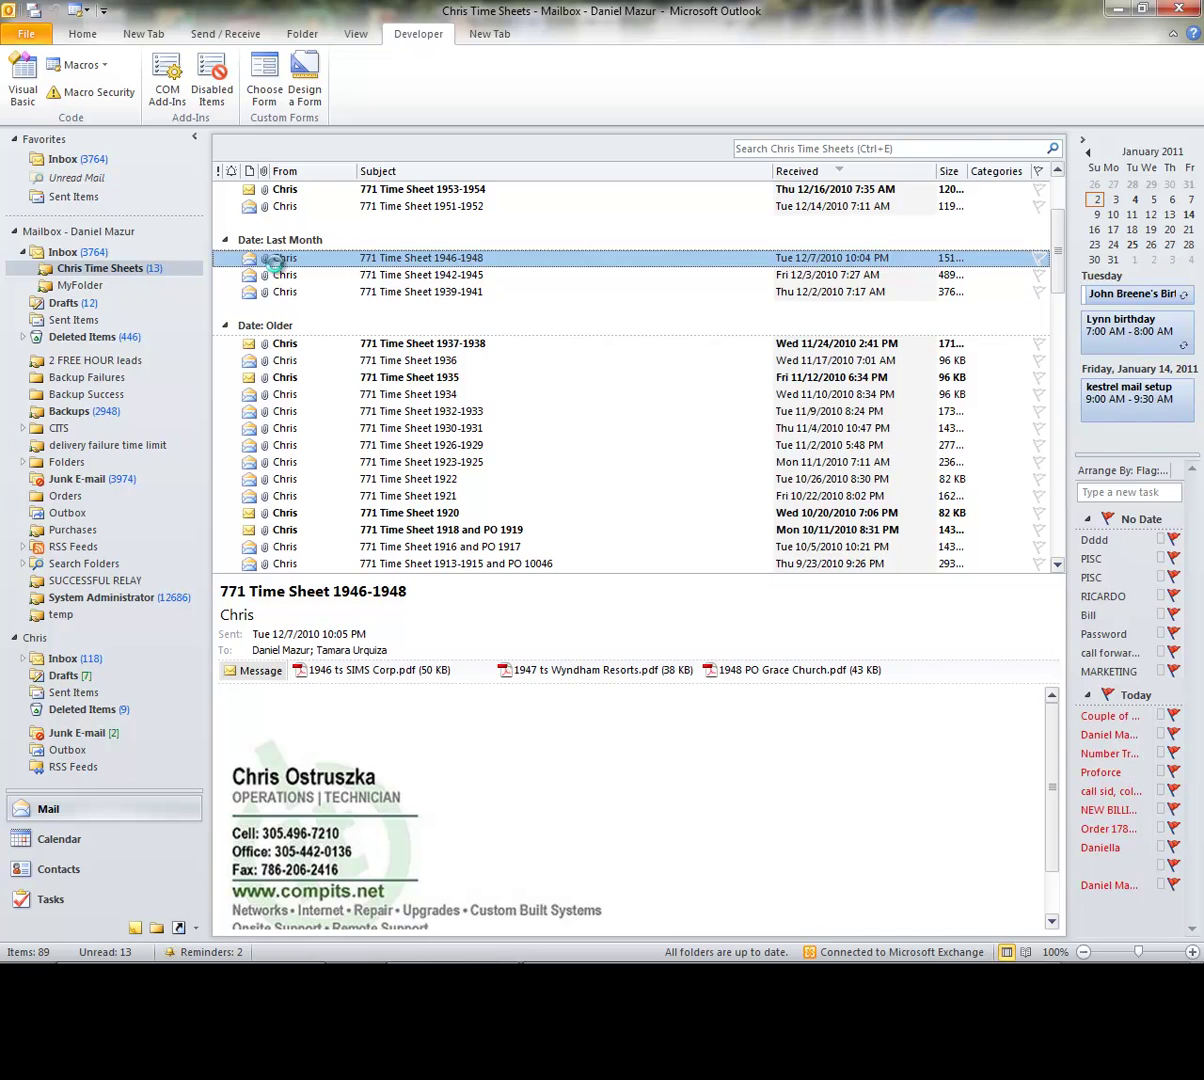
pyautogui.doubleClick(263, 257)
# - Save the SIMS Corp PDF attachment, browsing Data (G:) into Company Data\Data\CompITS
pyautogui.rightClick(335, 395)
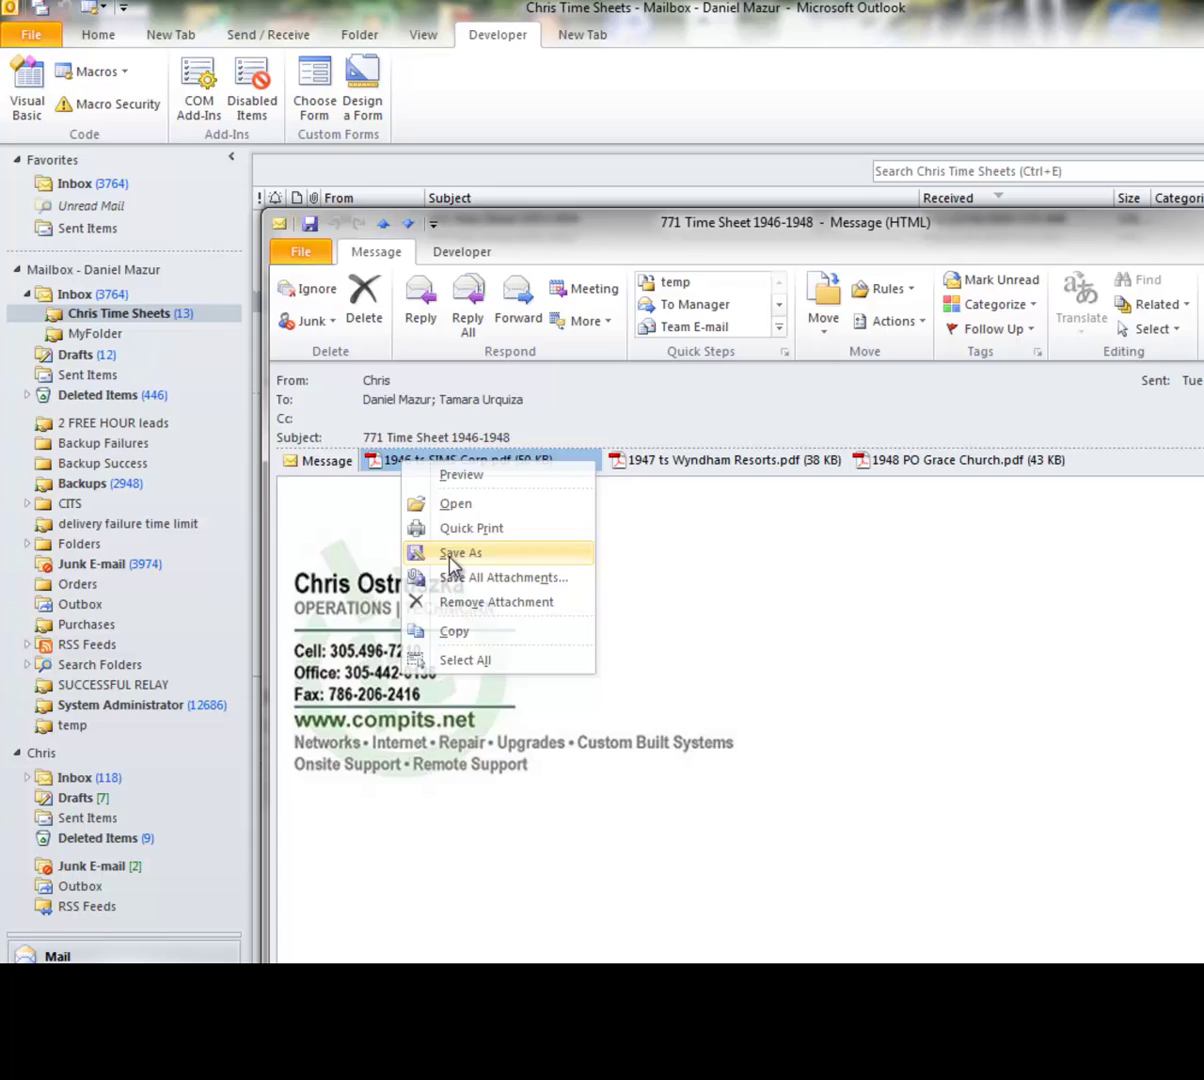
pyautogui.click(425, 552)
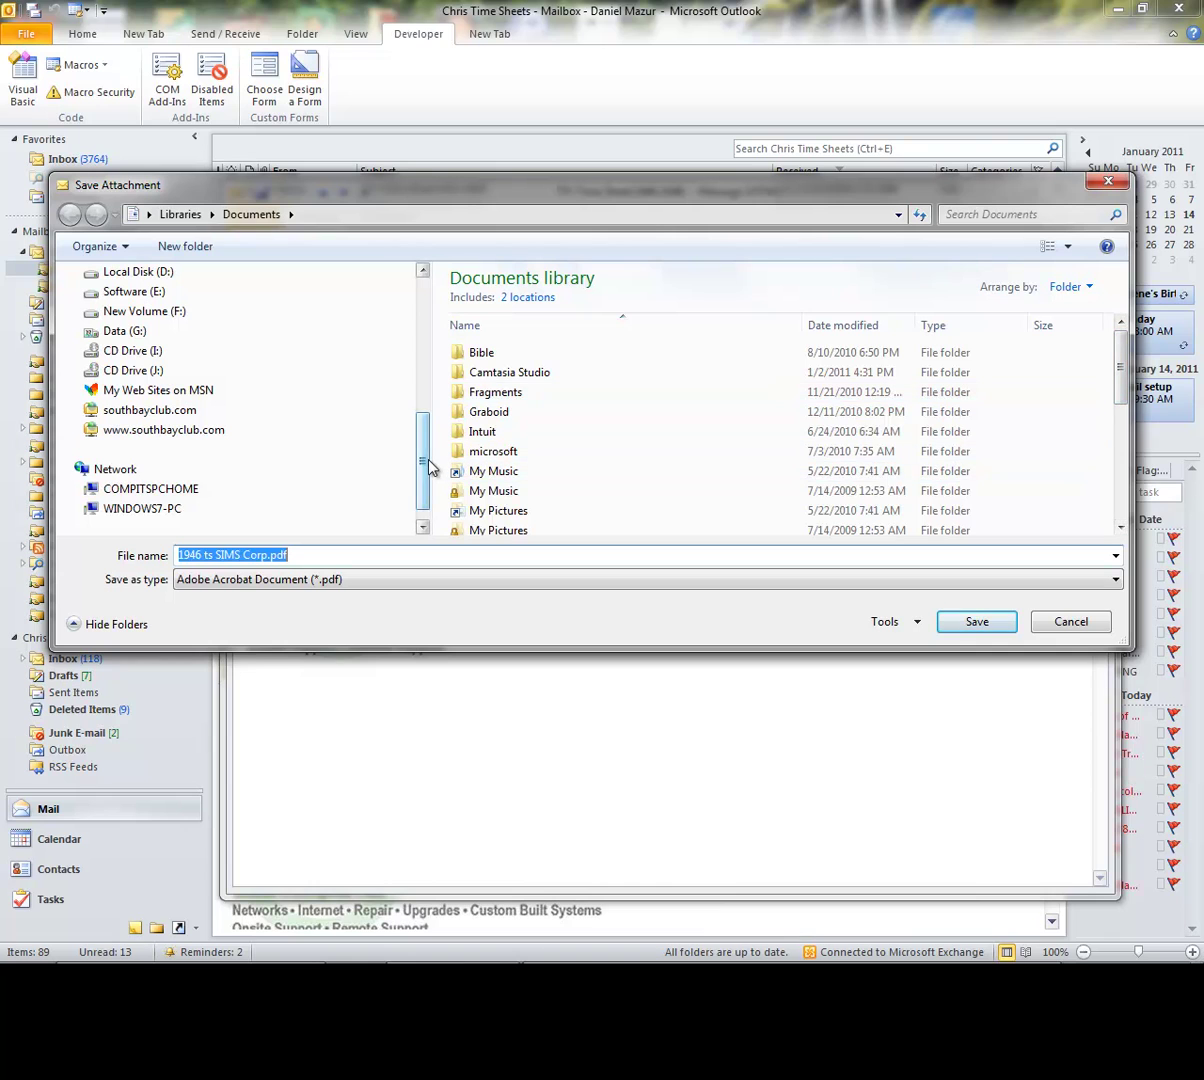
pyautogui.moveTo(425, 463); pyautogui.dragTo(422, 317)
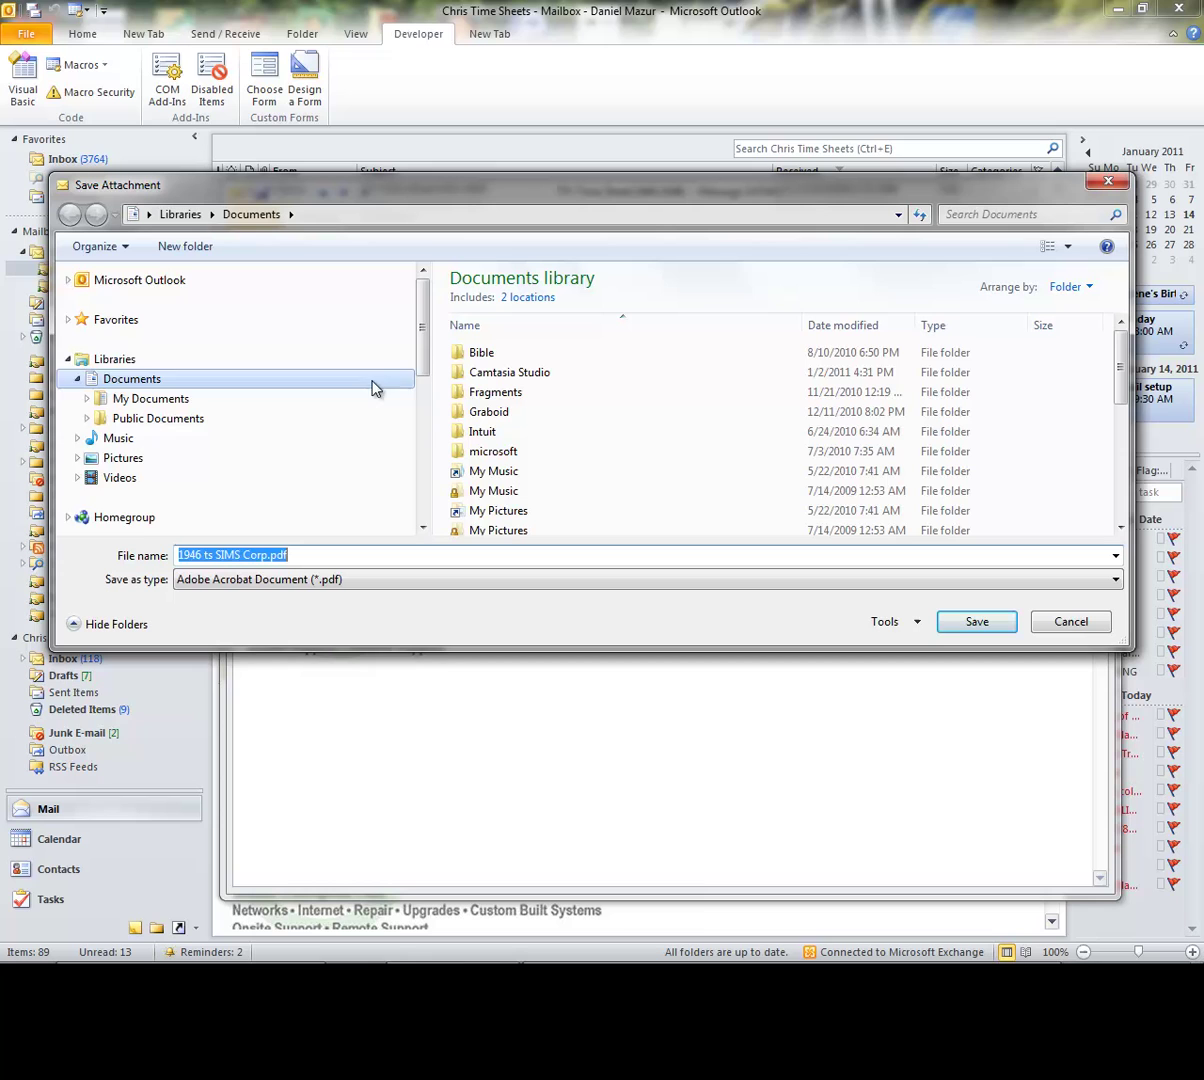
pyautogui.moveTo(425, 355); pyautogui.dragTo(425, 435)
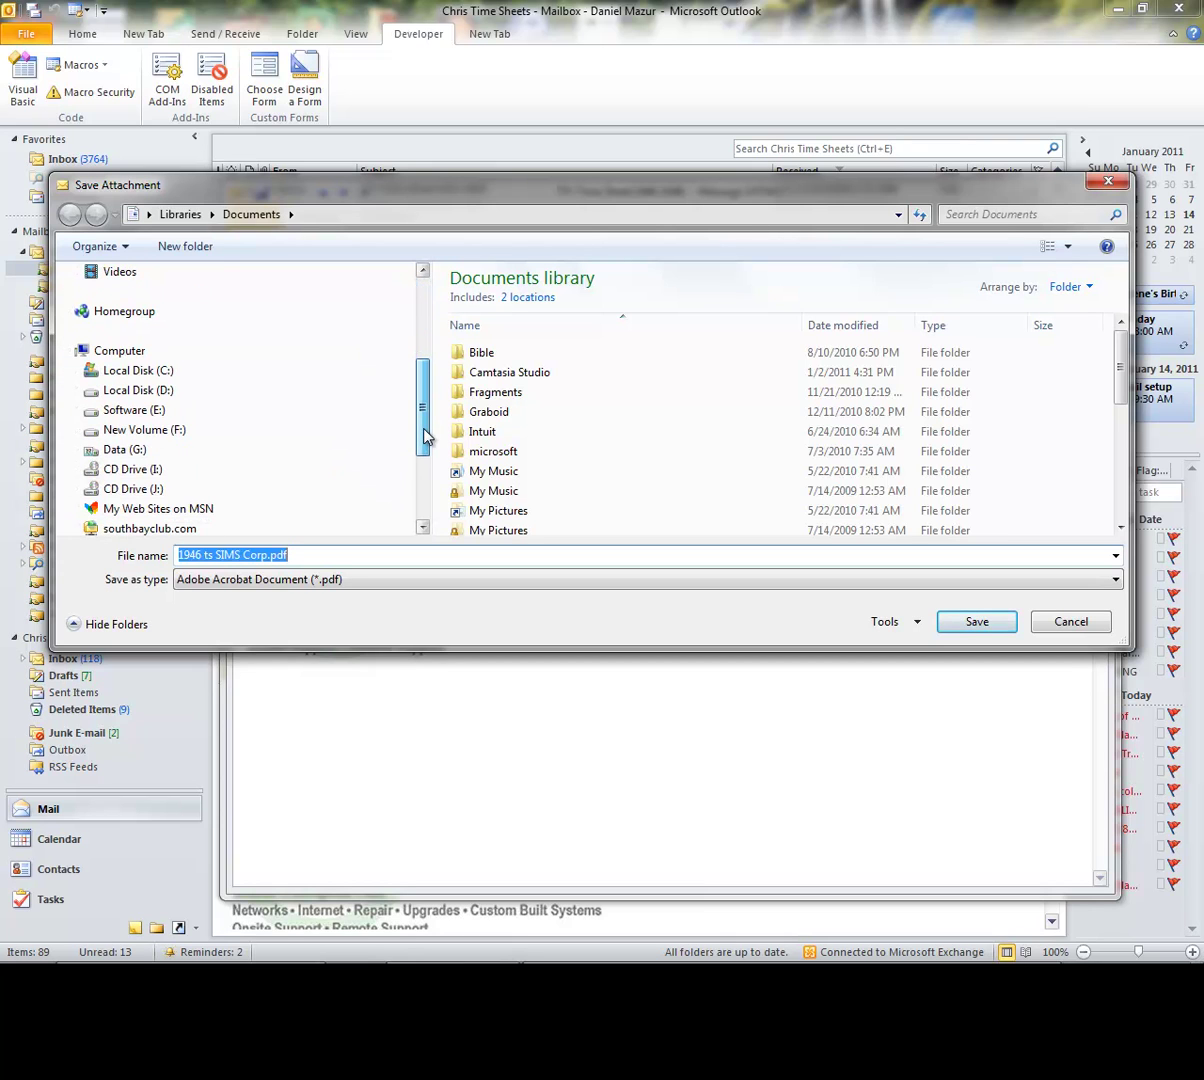
pyautogui.click(120, 450)
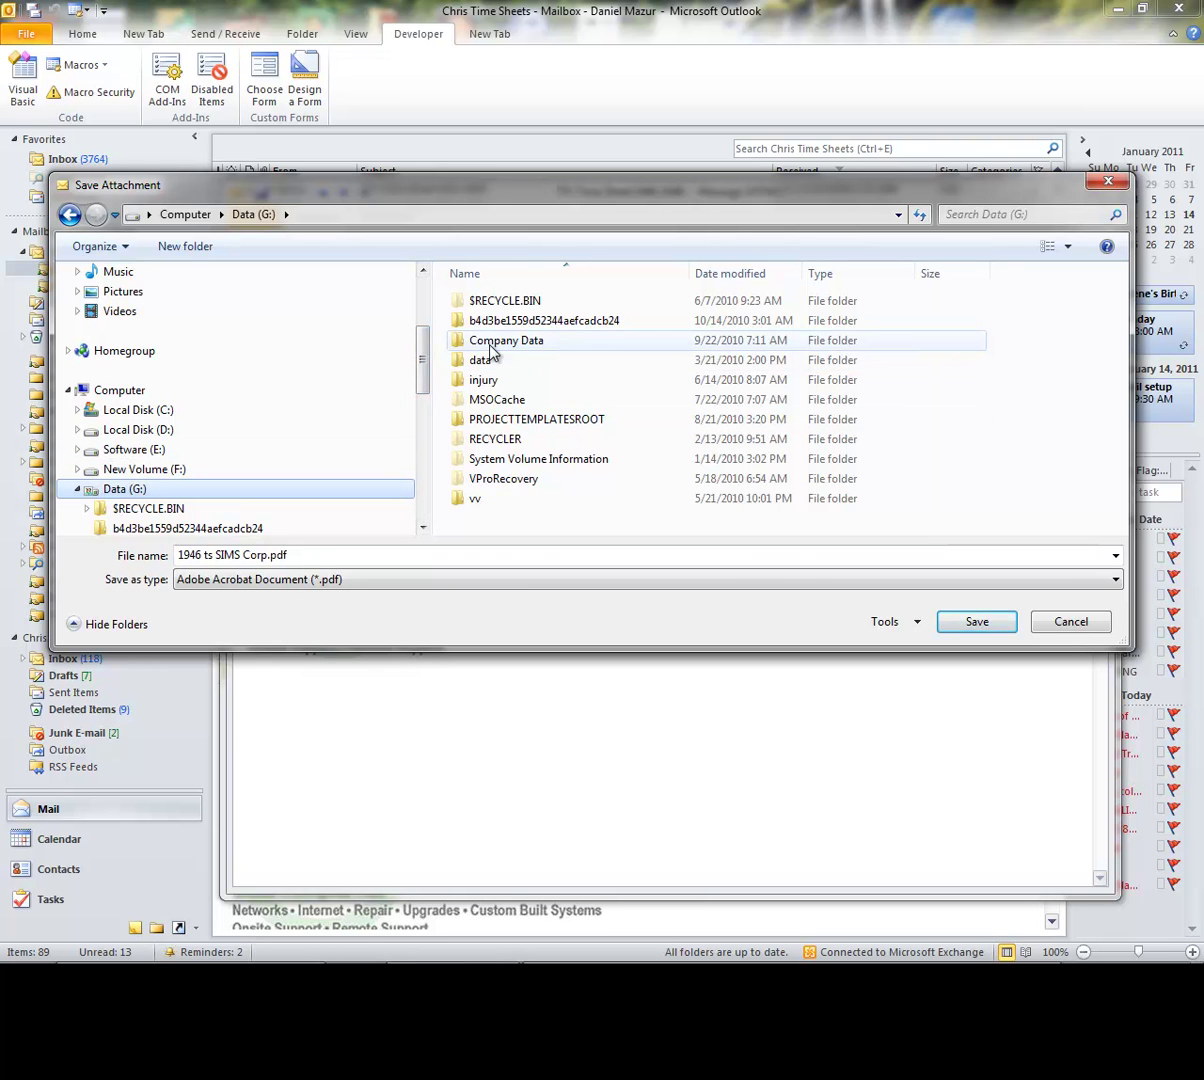
pyautogui.doubleClick(491, 345)
pyautogui.doubleClick(489, 345)
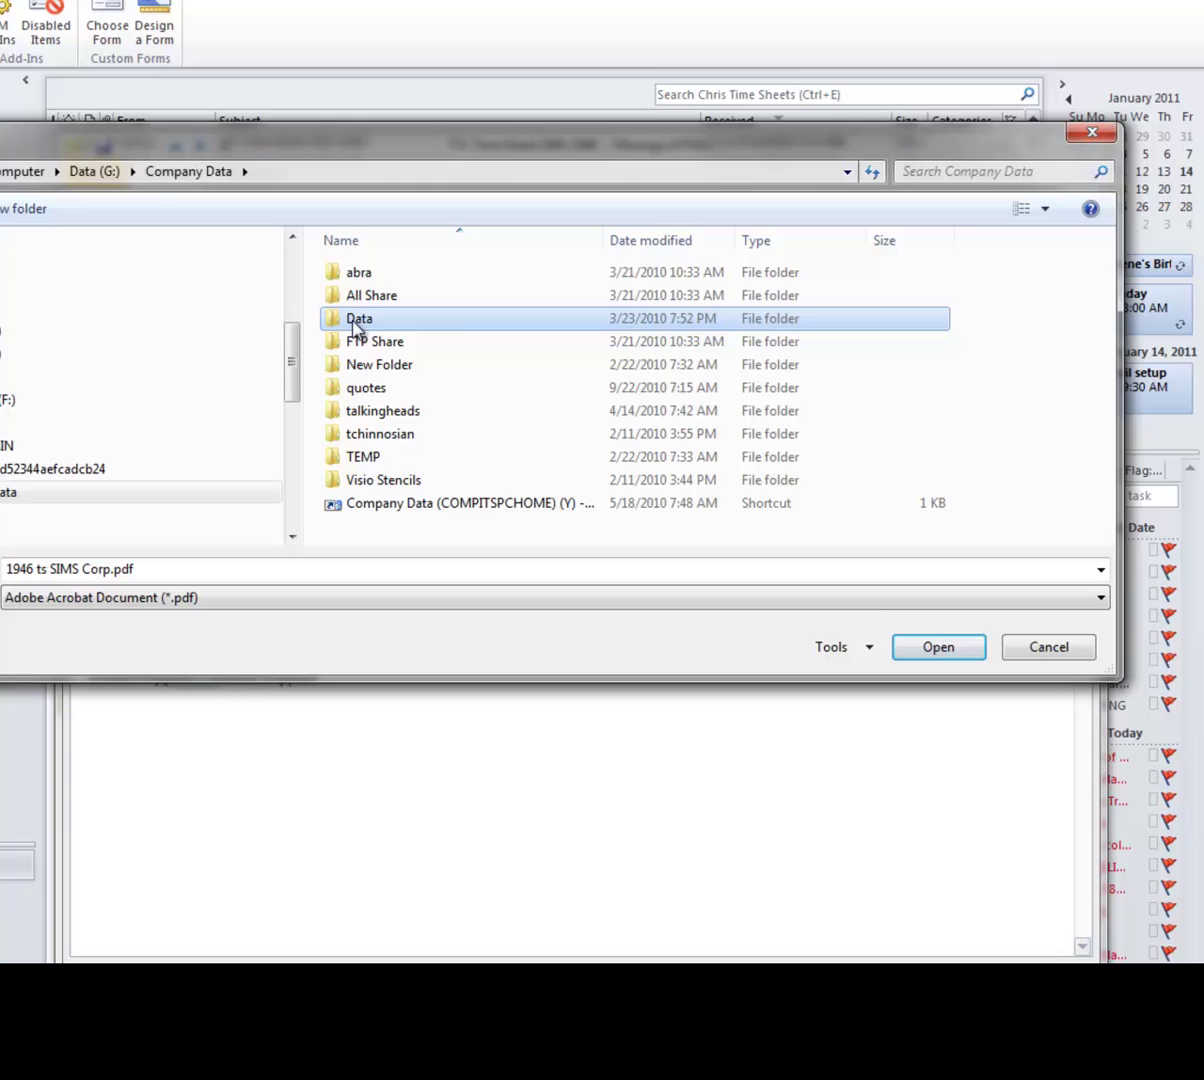
pyautogui.doubleClick(328, 290)
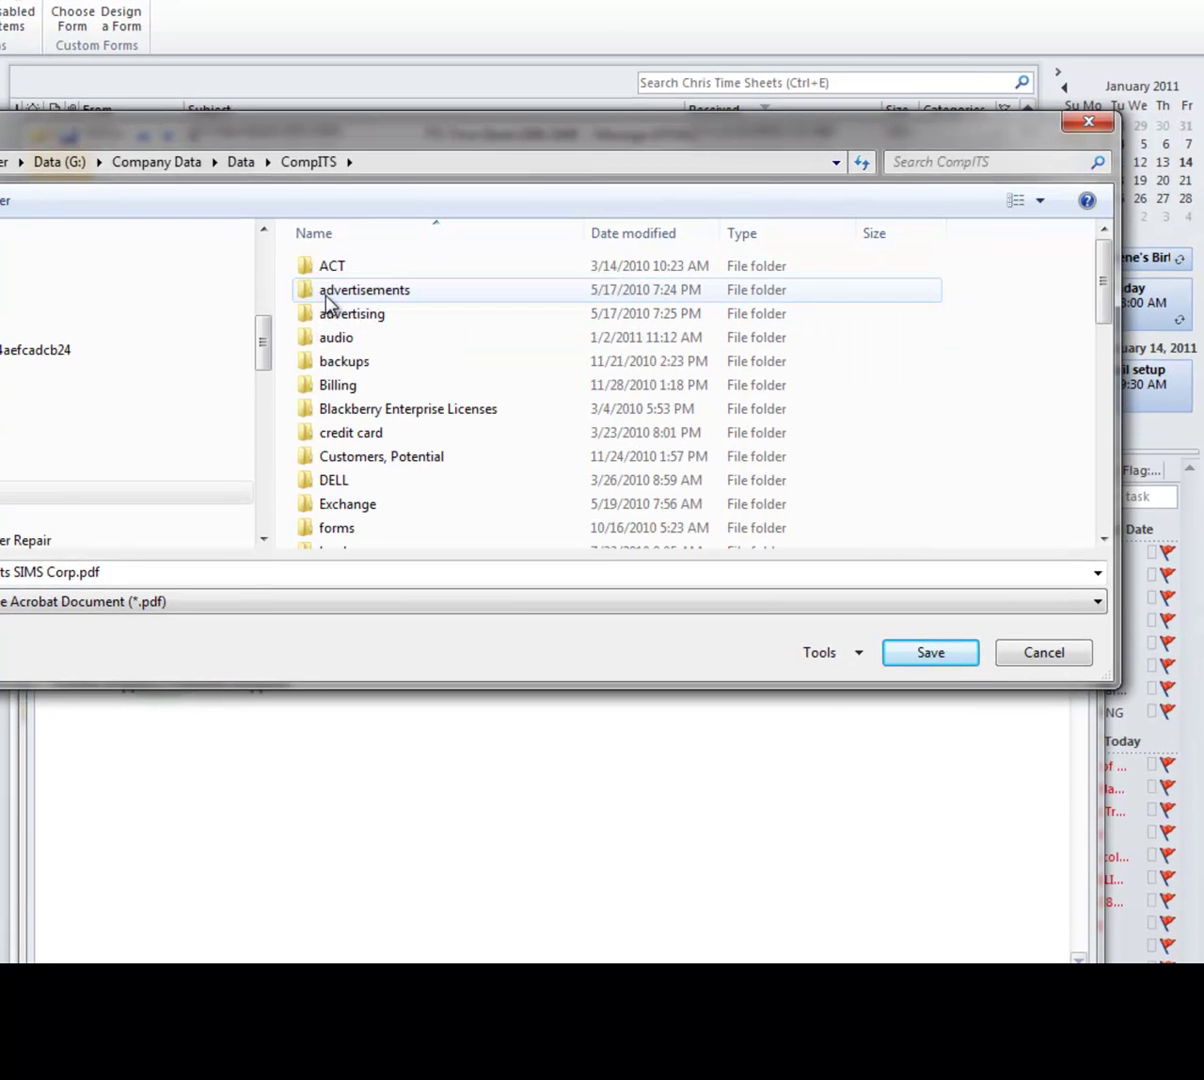
# - Continue into Technicians\Chris\TS and save the SIMS Corp PDF there
pyautogui.moveTo(1102, 305); pyautogui.dragTo(1104, 490)
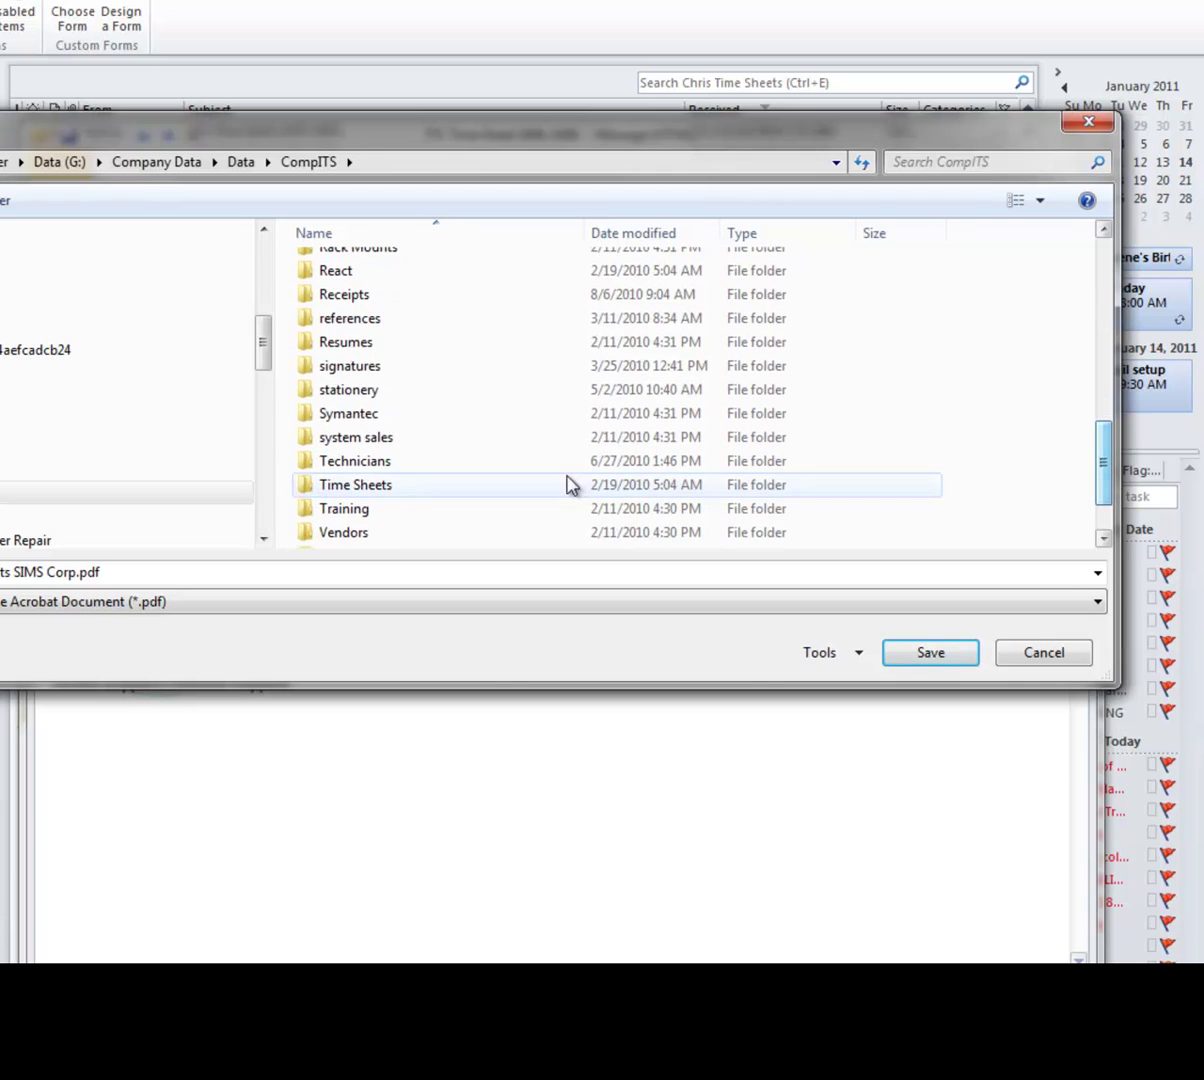
pyautogui.click(328, 465)
pyautogui.doubleClick(328, 465)
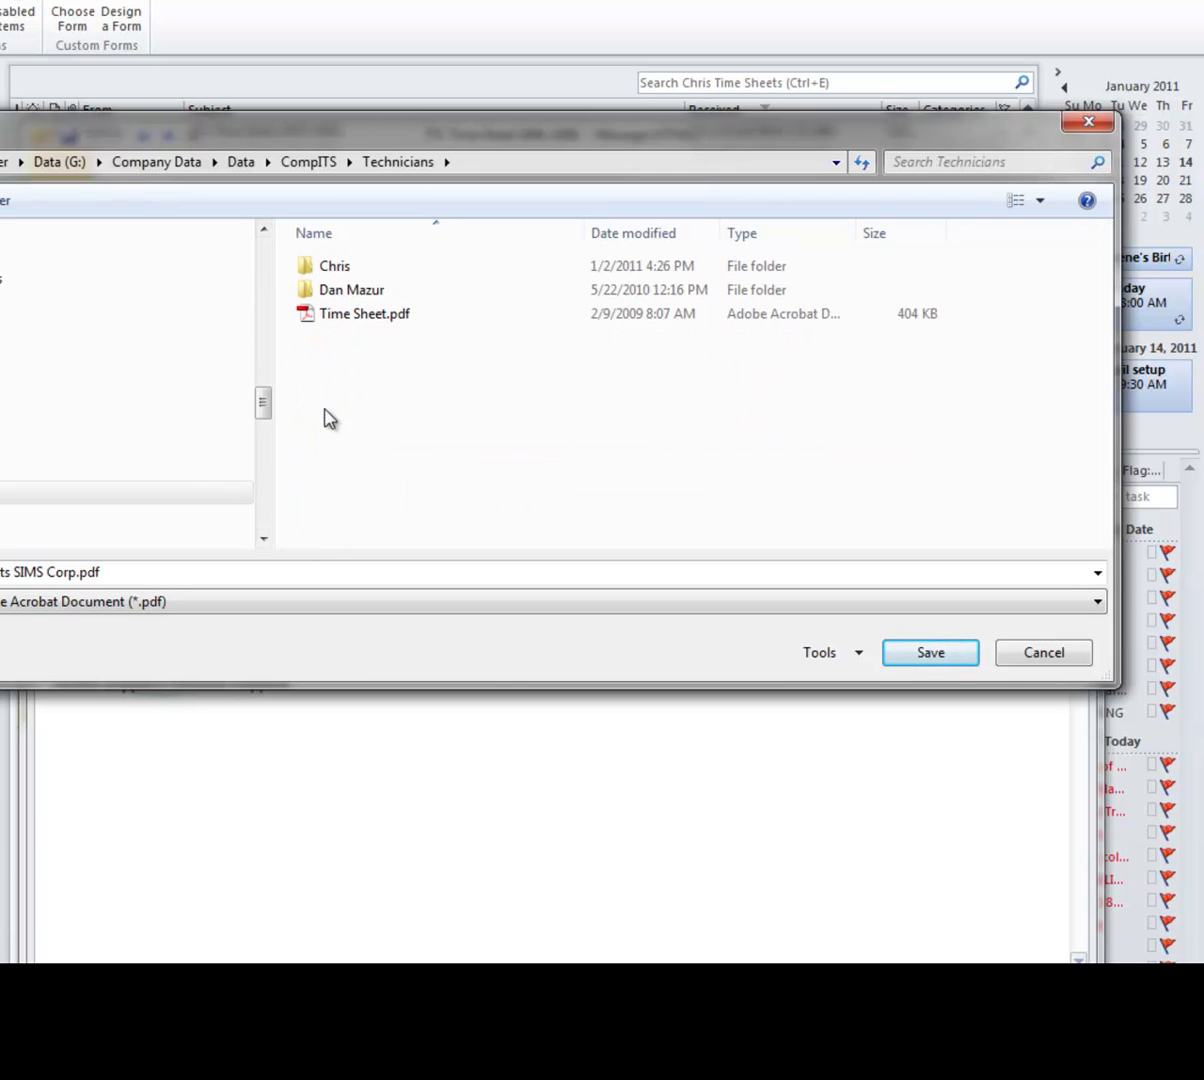
pyautogui.click(313, 274)
pyautogui.doubleClick(313, 274)
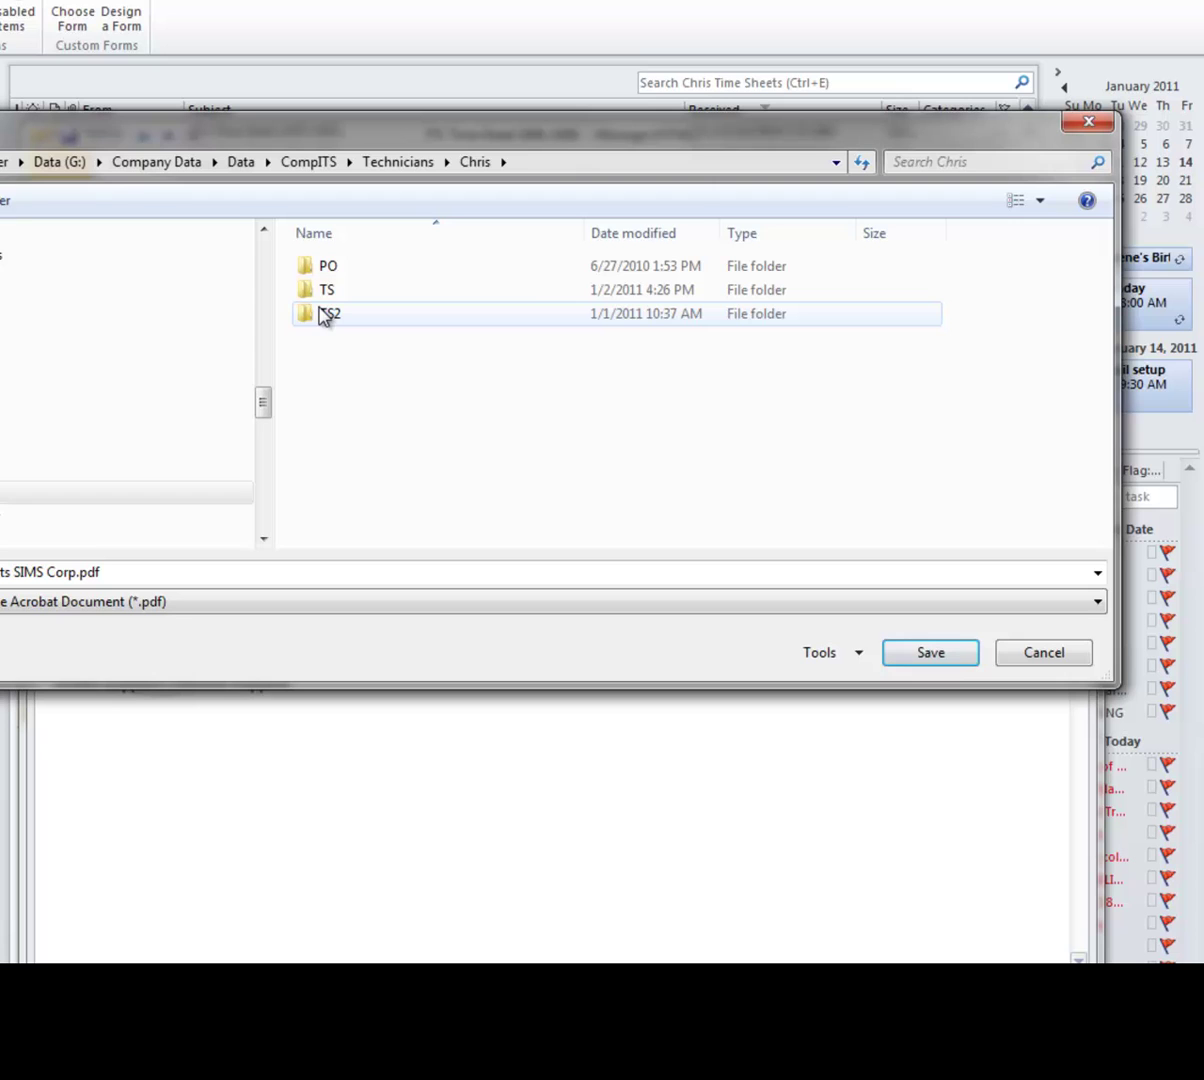
pyautogui.click(317, 292)
pyautogui.doubleClick(318, 295)
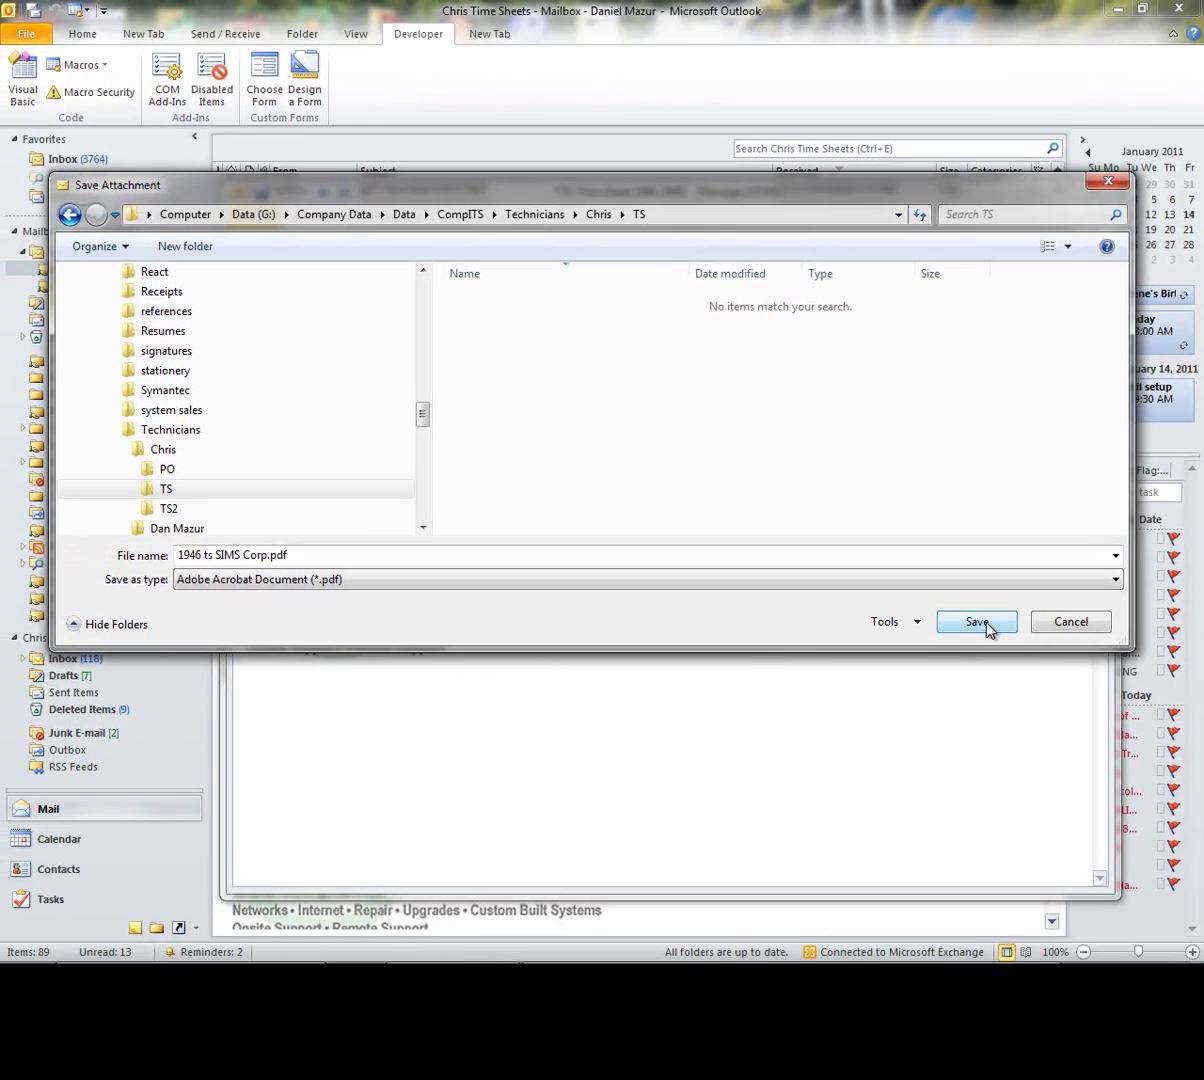
pyautogui.click(978, 622)
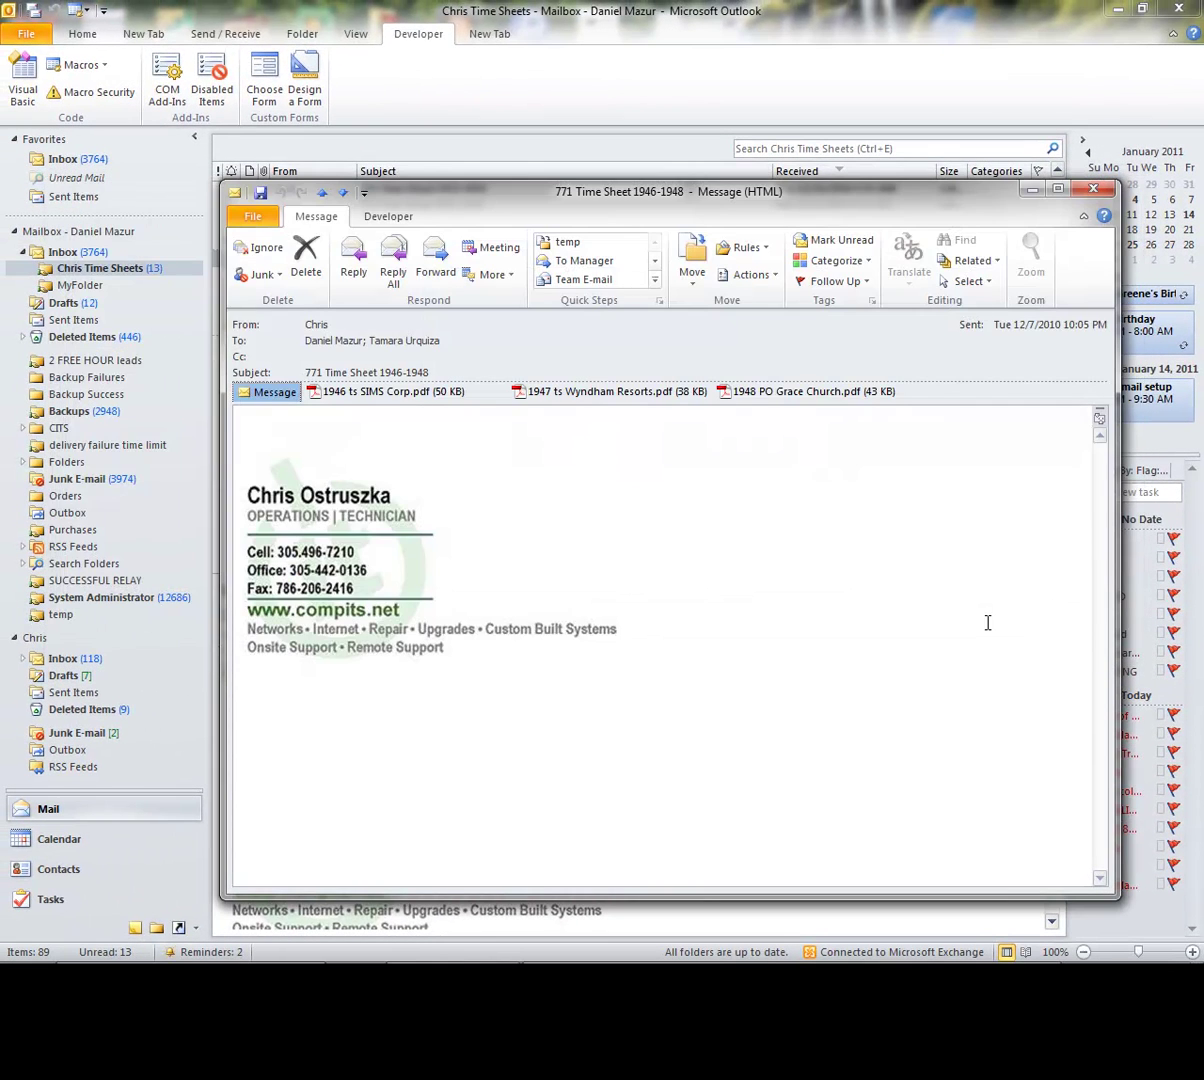
# - Save the 1947 ts Wyndham Resorts.pdf attachment into the TS folder
pyautogui.click(594, 392)
pyautogui.rightClick(594, 393)
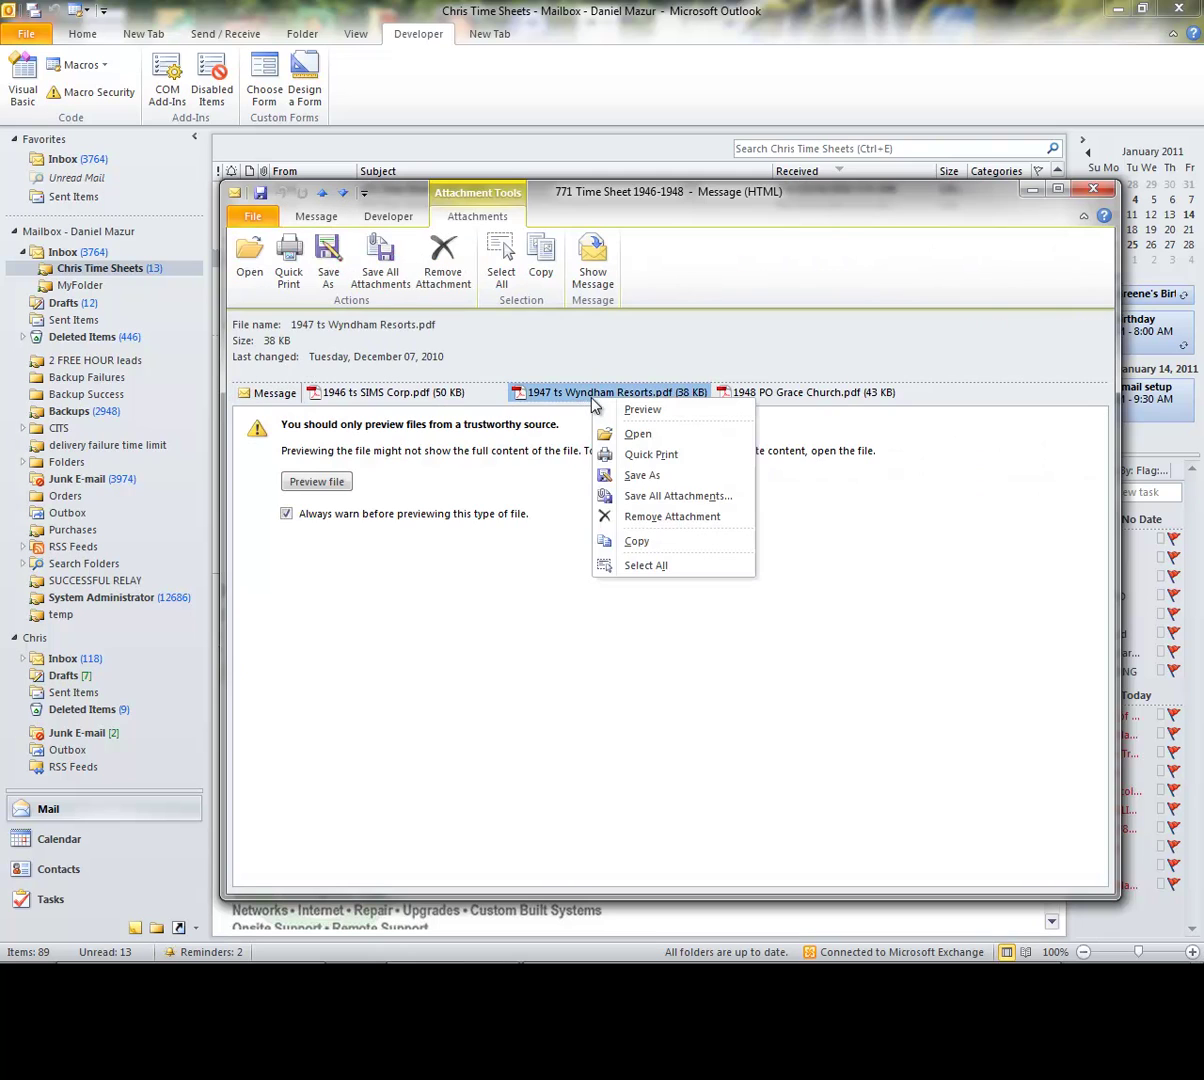
pyautogui.click(640, 475)
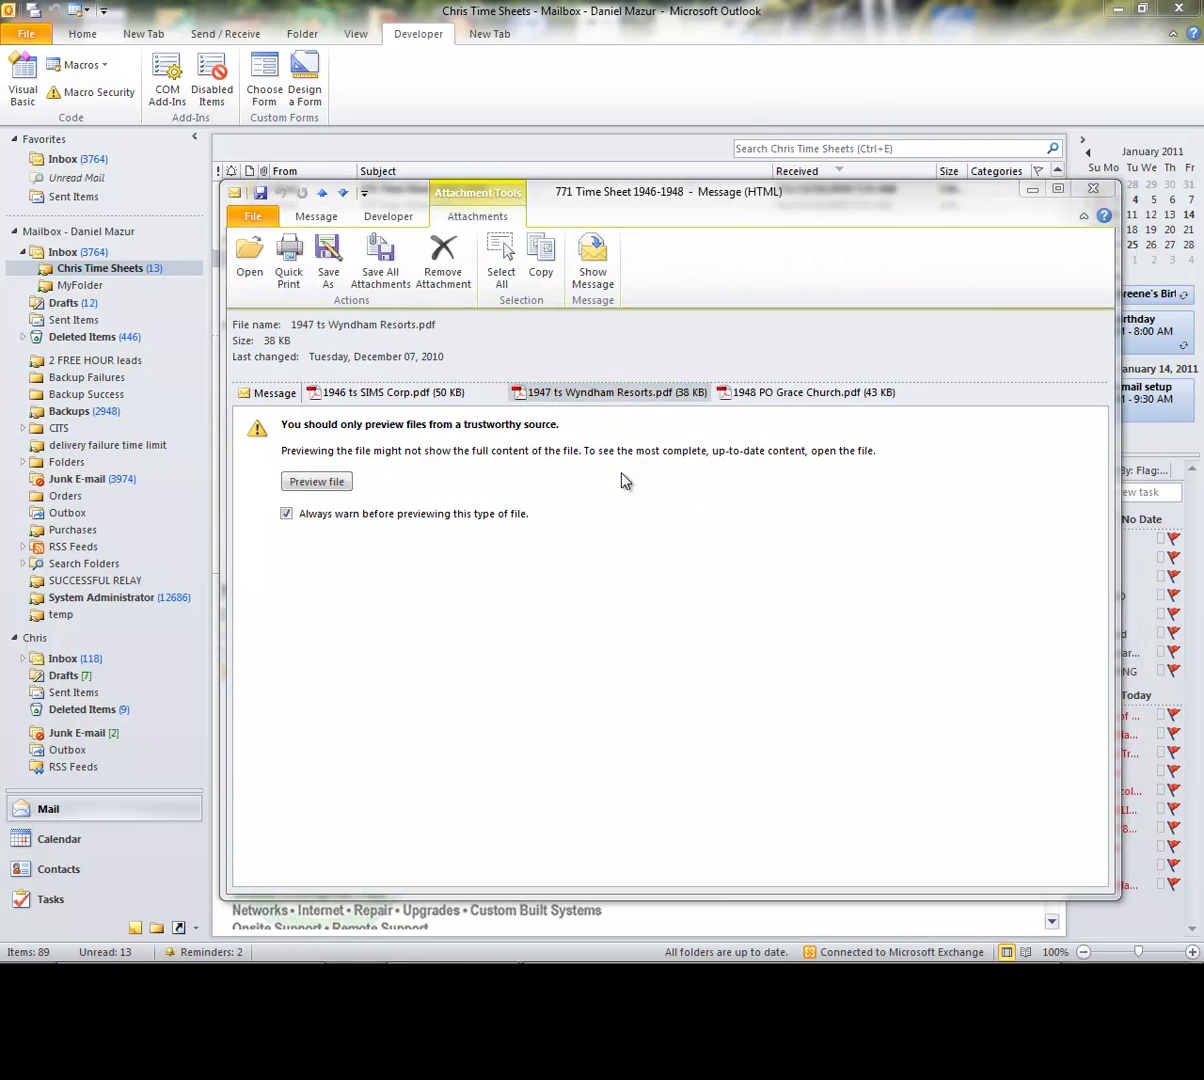
pyautogui.click(975, 622)
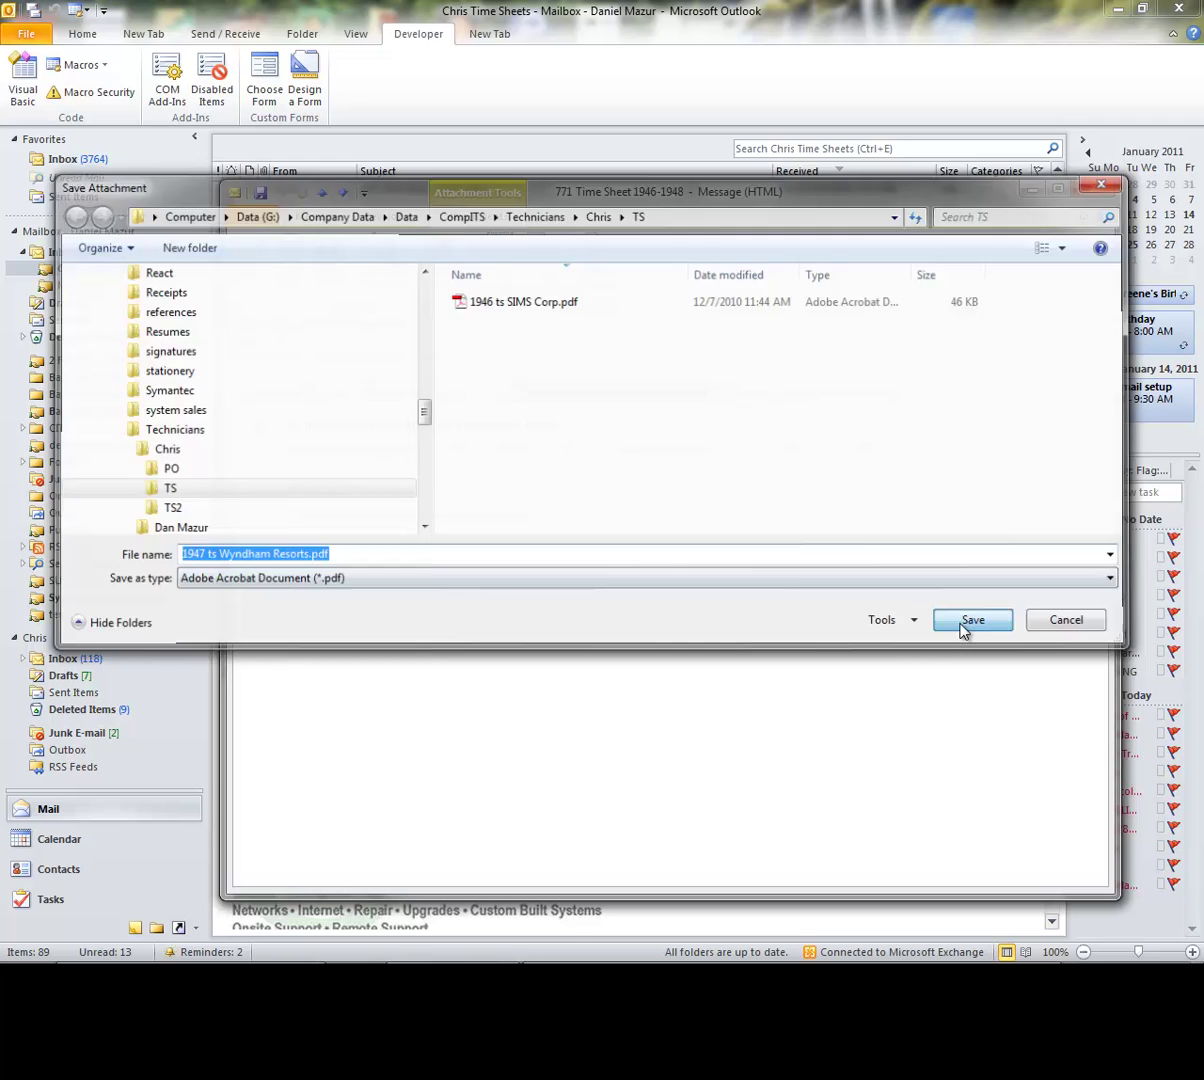
# - Save 1948 PO Grace Church.pdf into TS and close the 1946-1948 message
pyautogui.rightClick(790, 396)
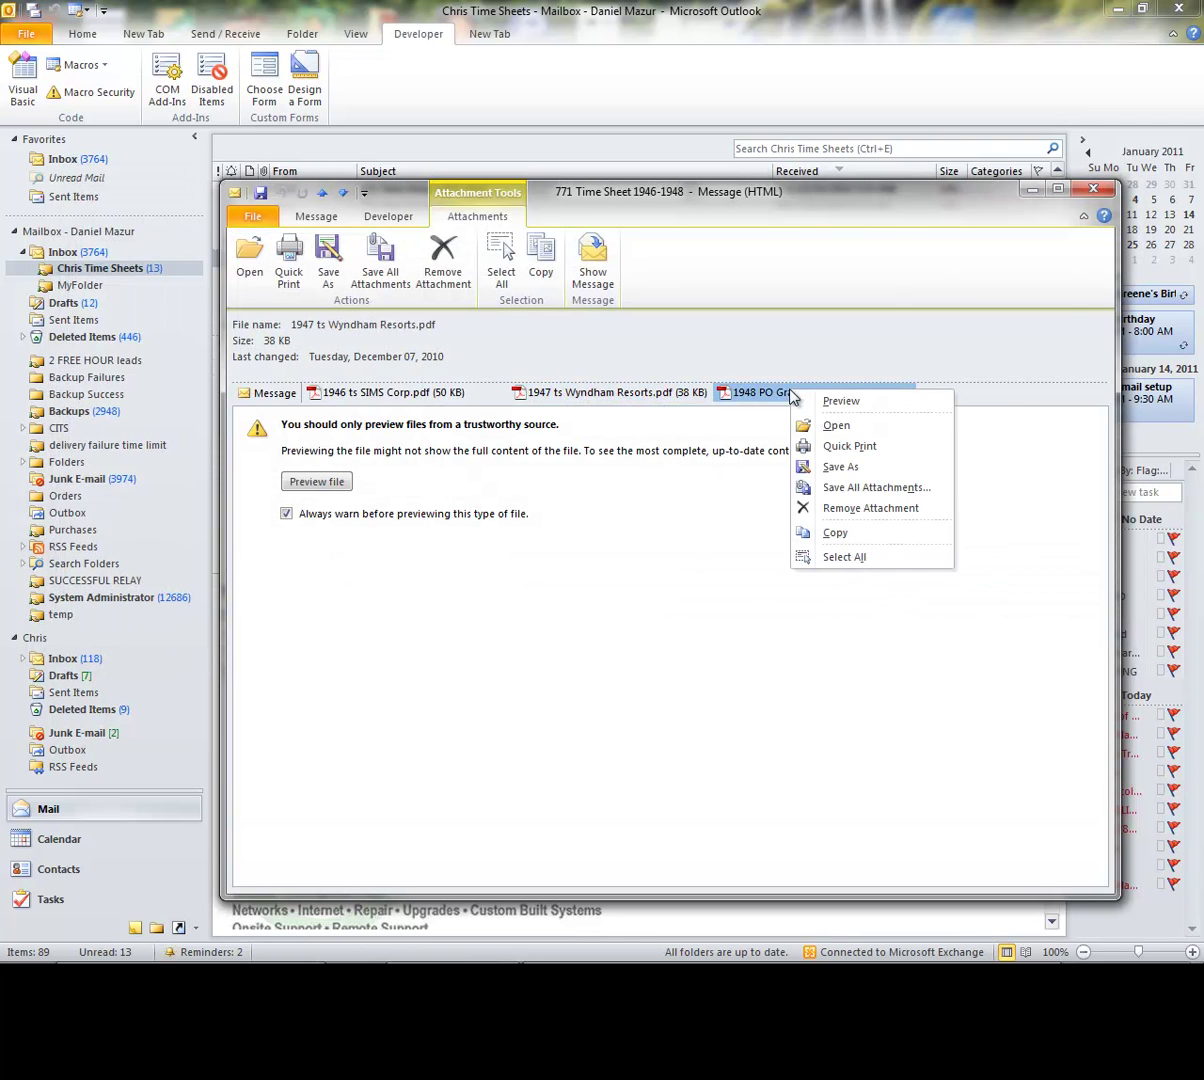
pyautogui.click(840, 466)
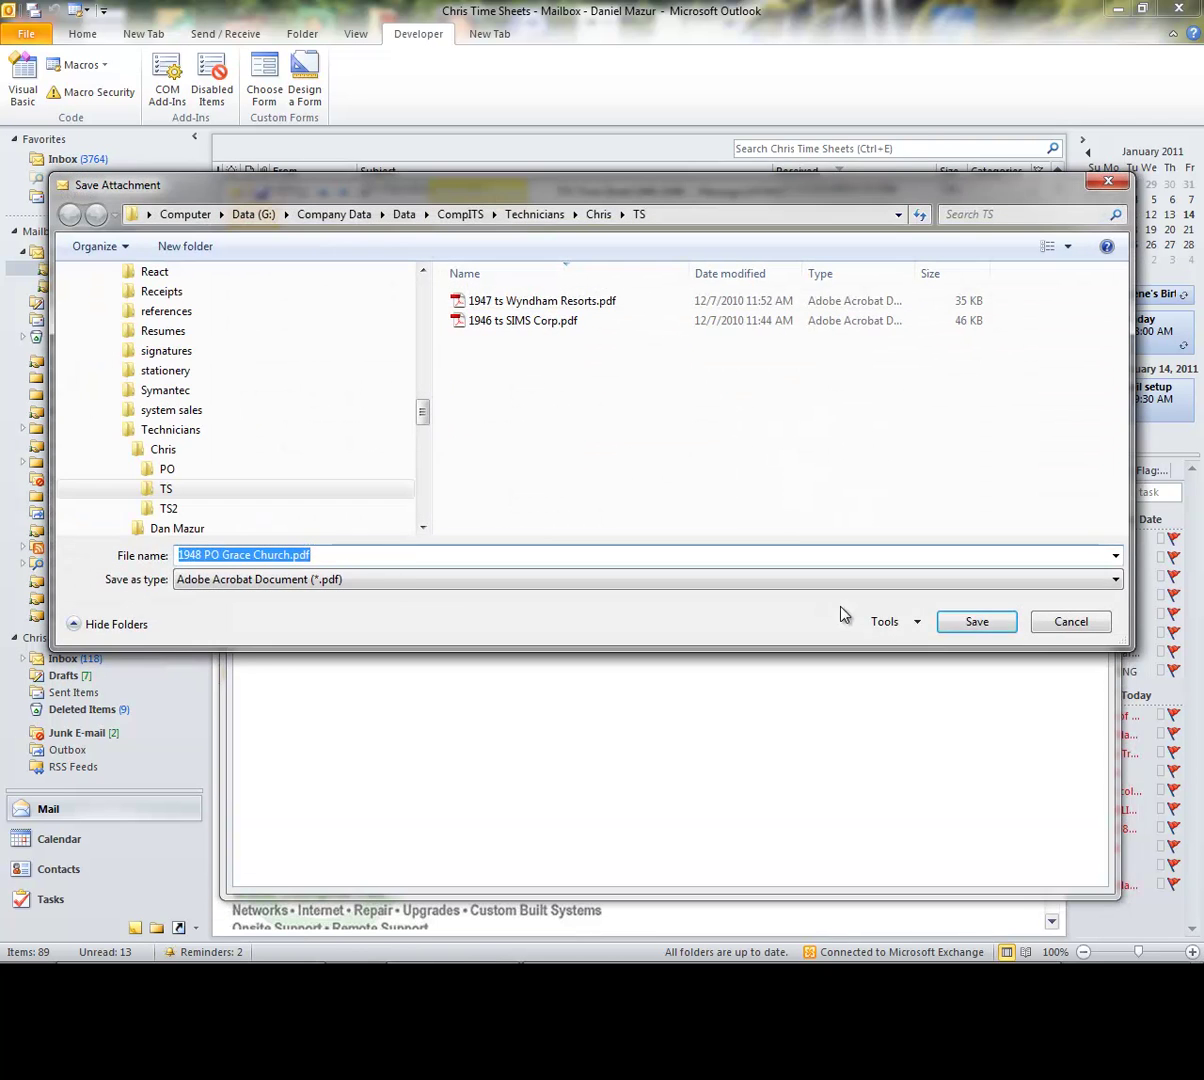
pyautogui.click(975, 622)
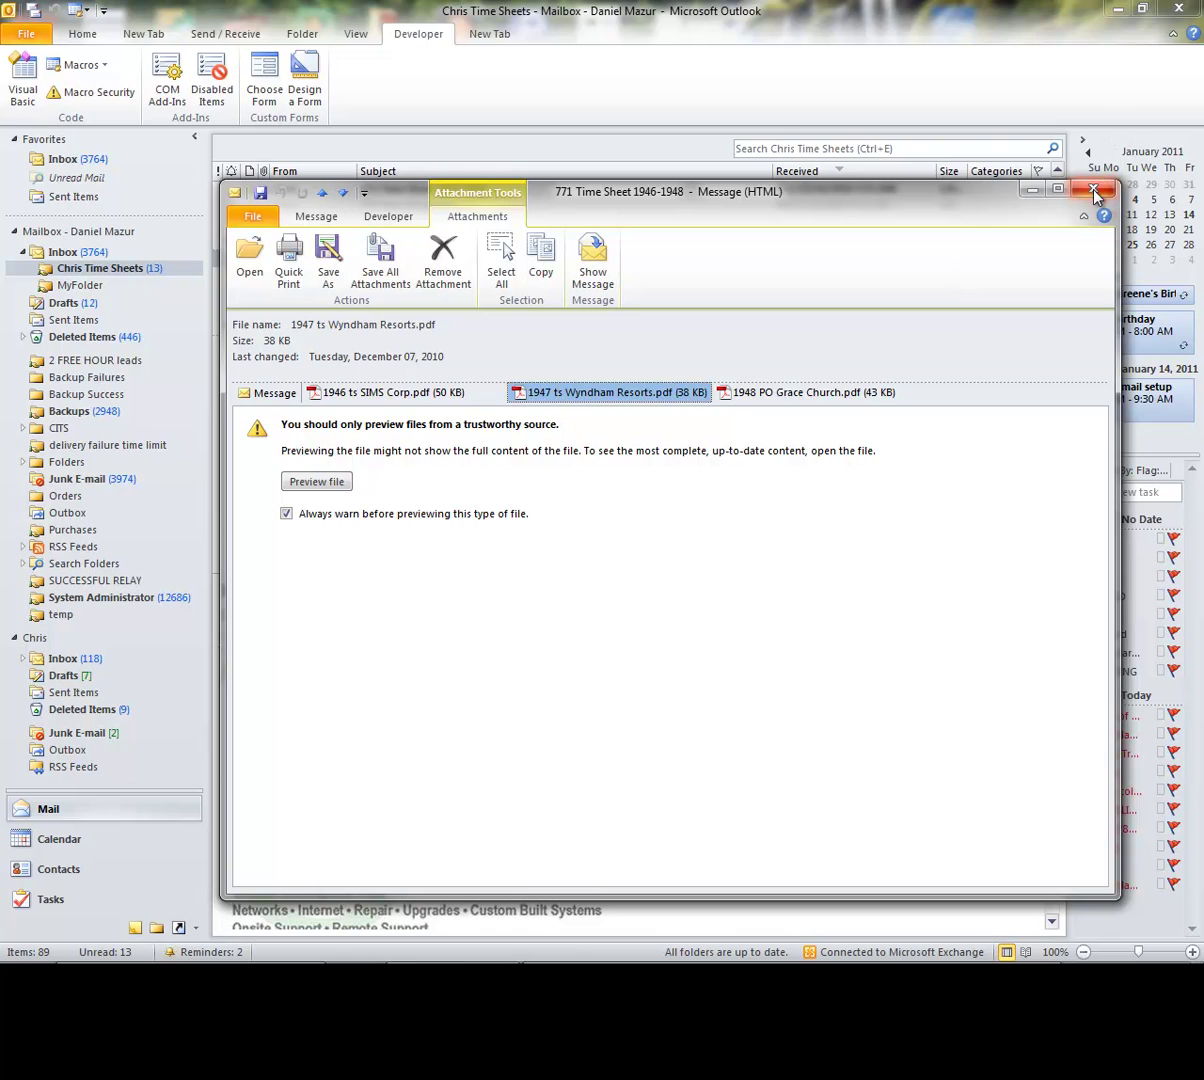
pyautogui.click(1093, 189)
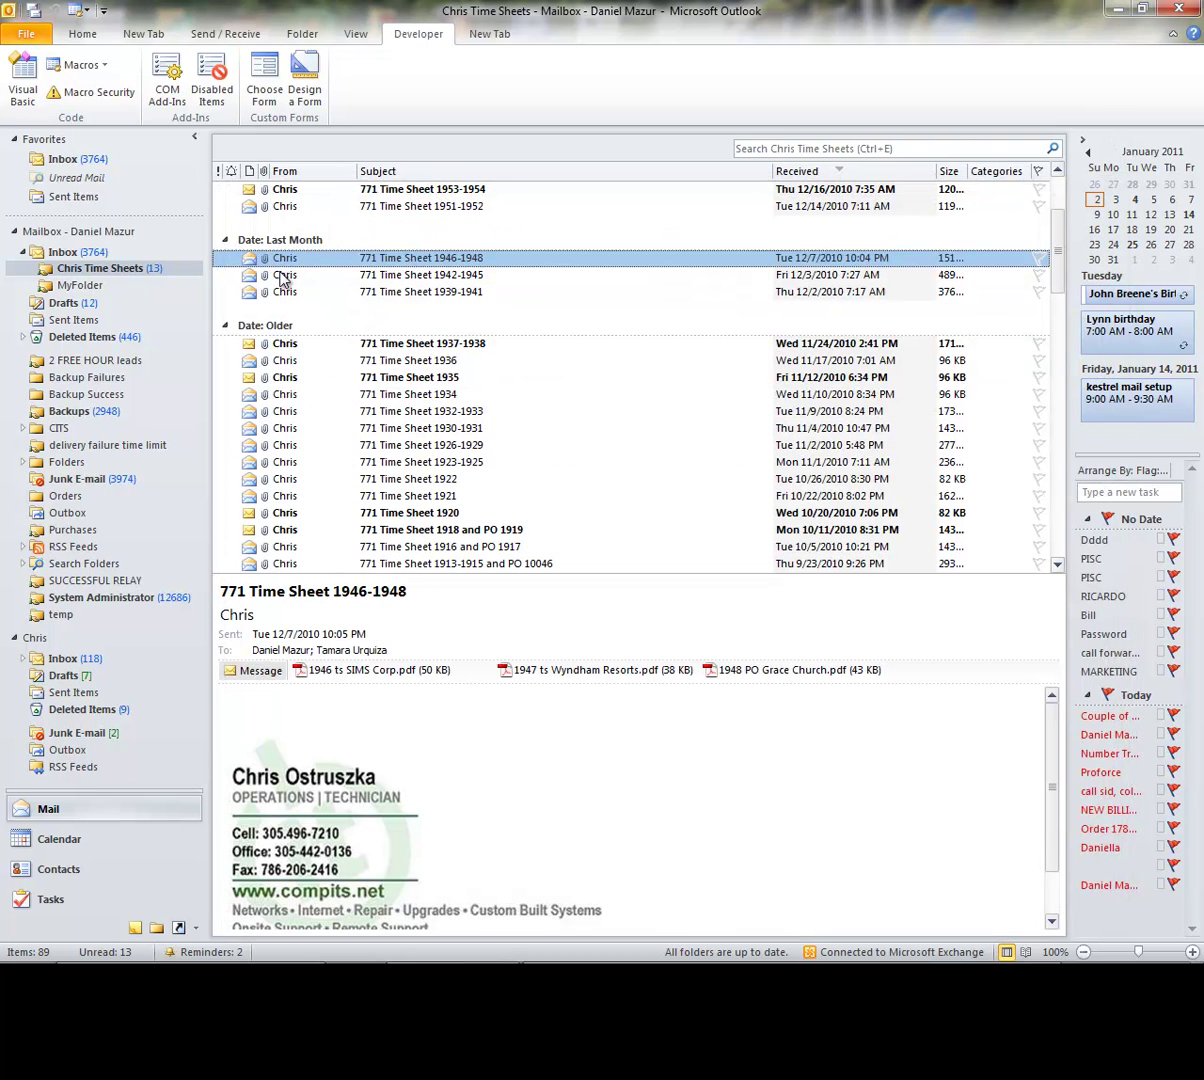
# - Open the 771 Time Sheet 1942-1945 message and save 1942 PO My Spine Docs.pdf into TS
pyautogui.doubleClick(283, 276)
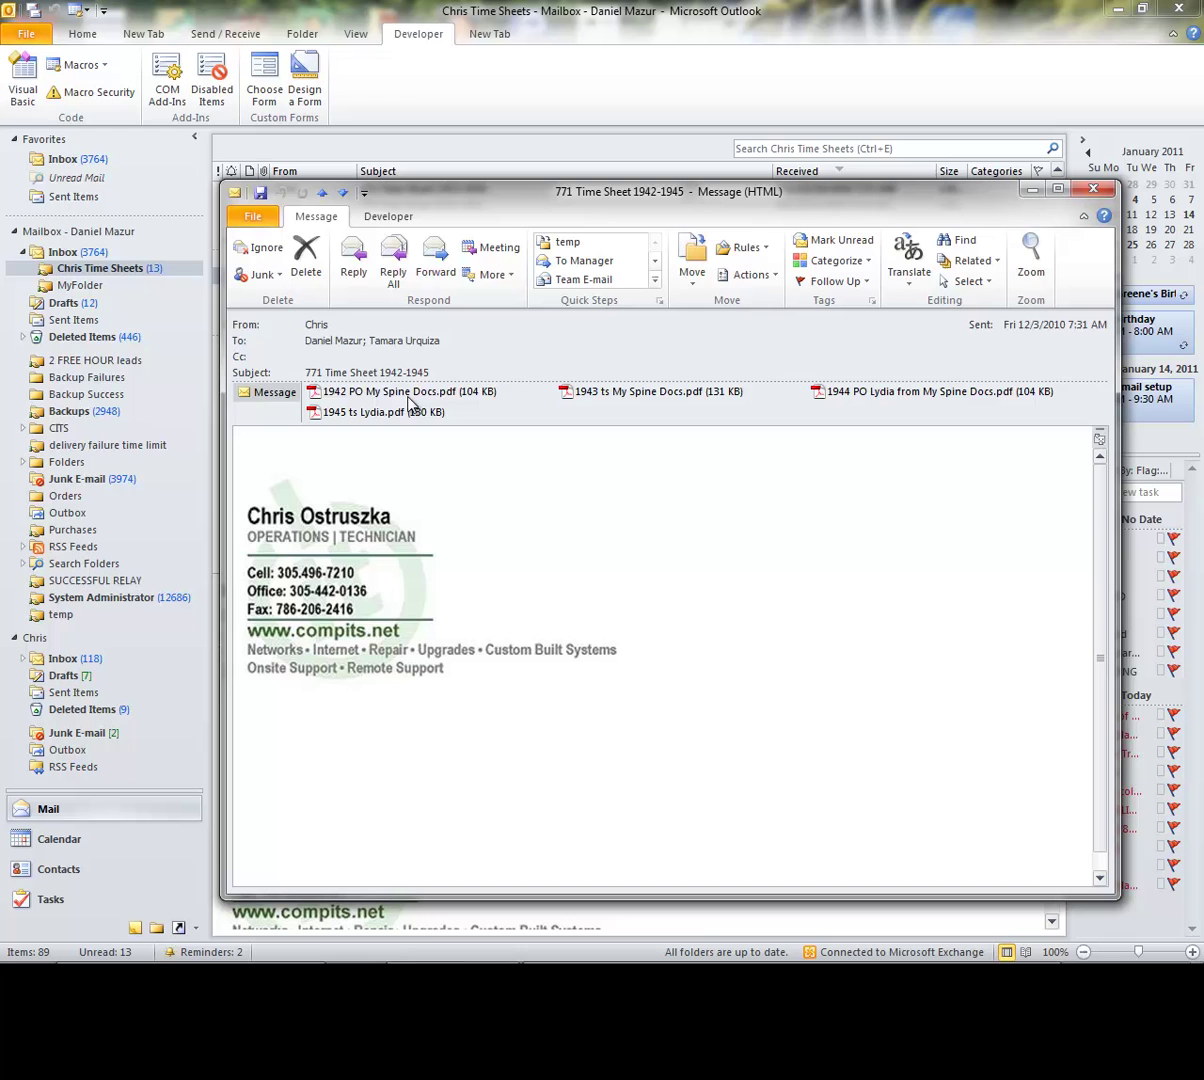
pyautogui.rightClick(409, 402)
pyautogui.click(447, 478)
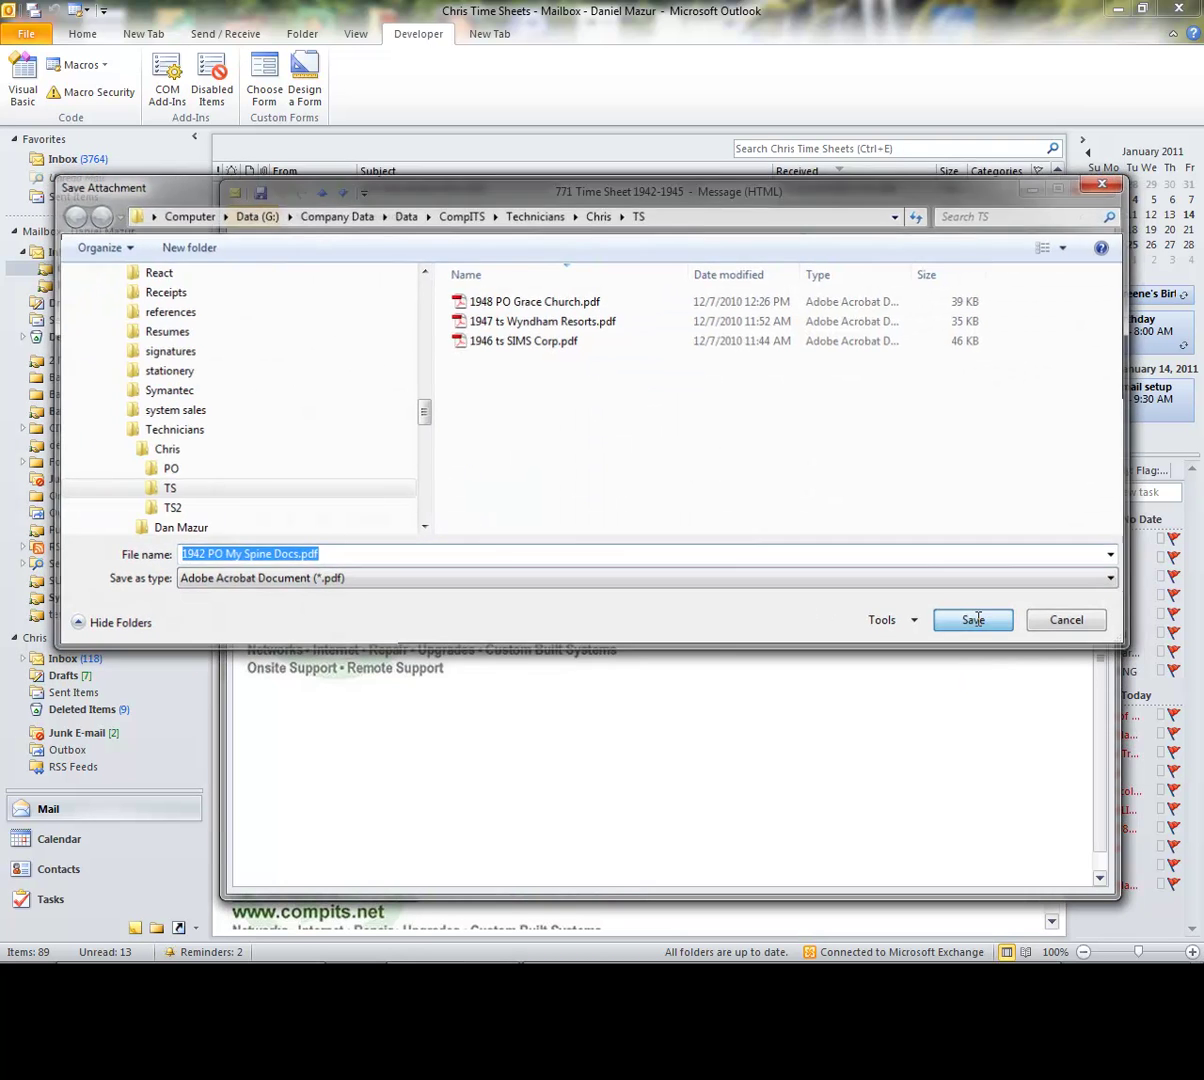
pyautogui.click(977, 620)
# - Save 1943 ts My Spine Docs.pdf into TS, then begin saving the 1944 PO Lydia attachment
pyautogui.rightClick(597, 399)
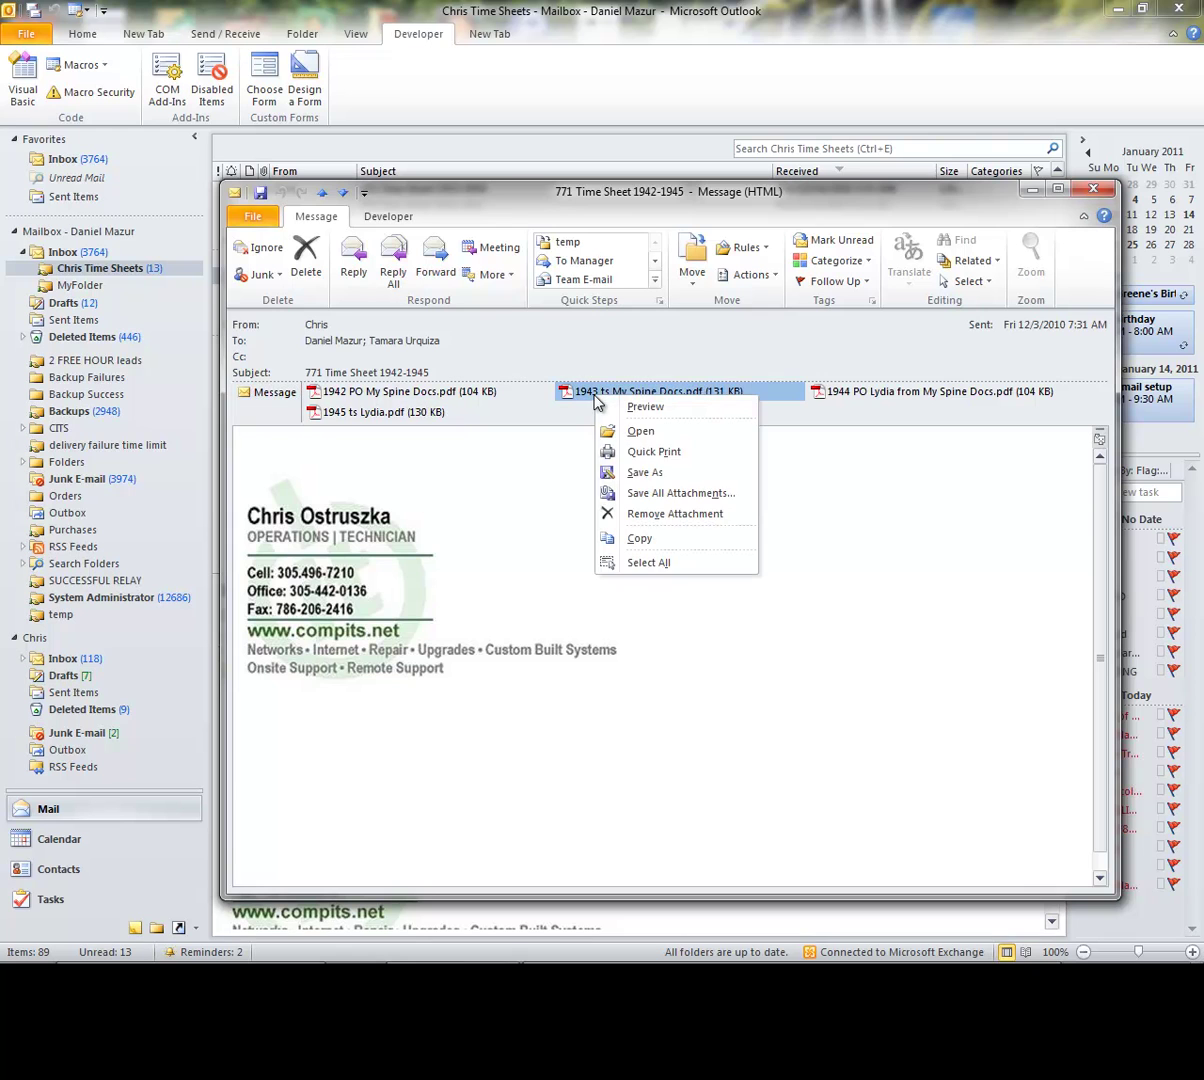
pyautogui.click(633, 474)
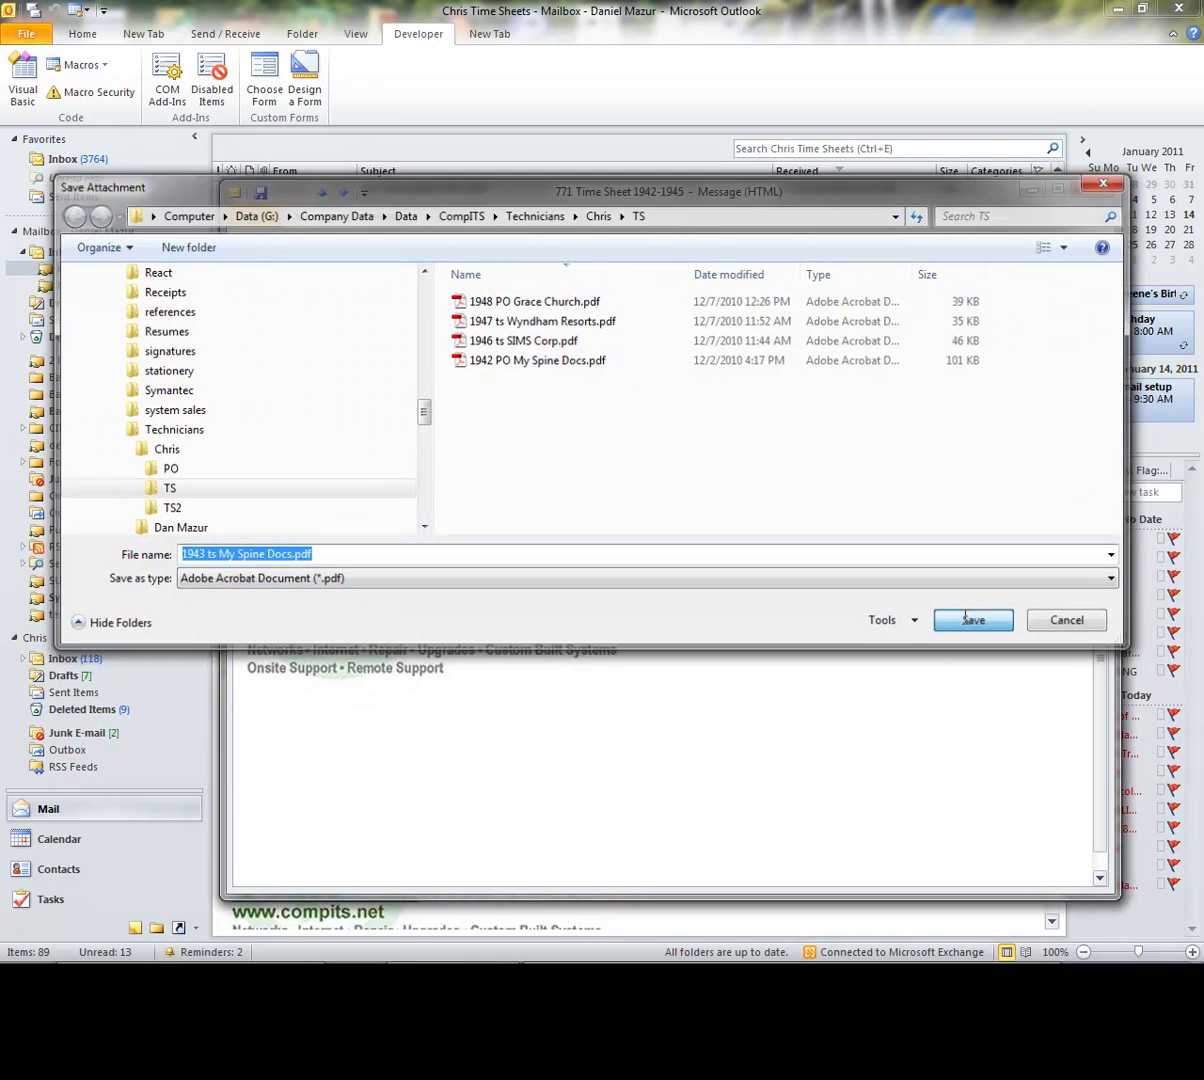
pyautogui.click(966, 620)
pyautogui.rightClick(922, 393)
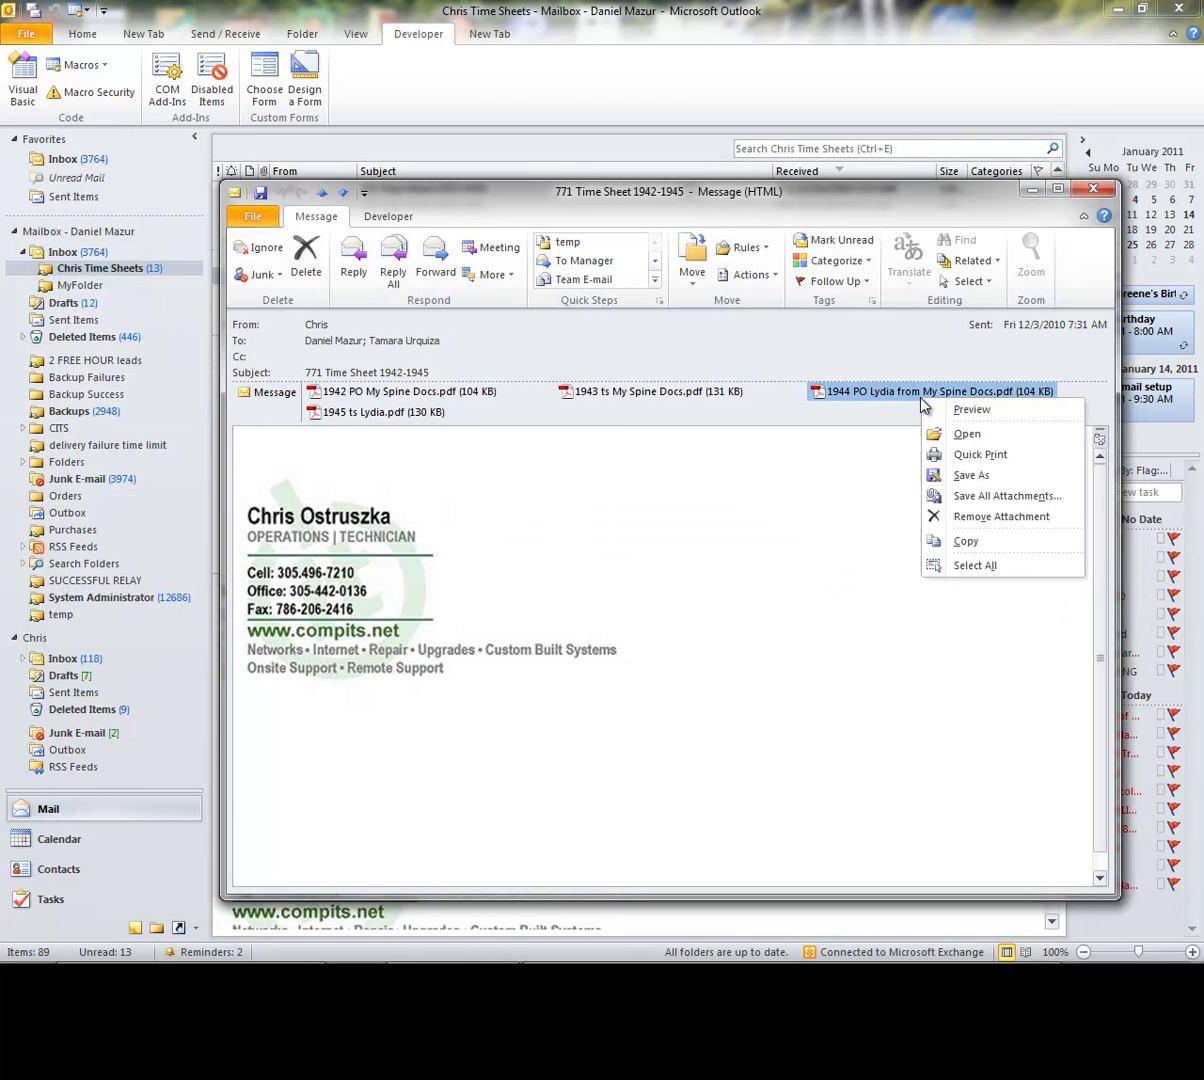
pyautogui.click(966, 480)
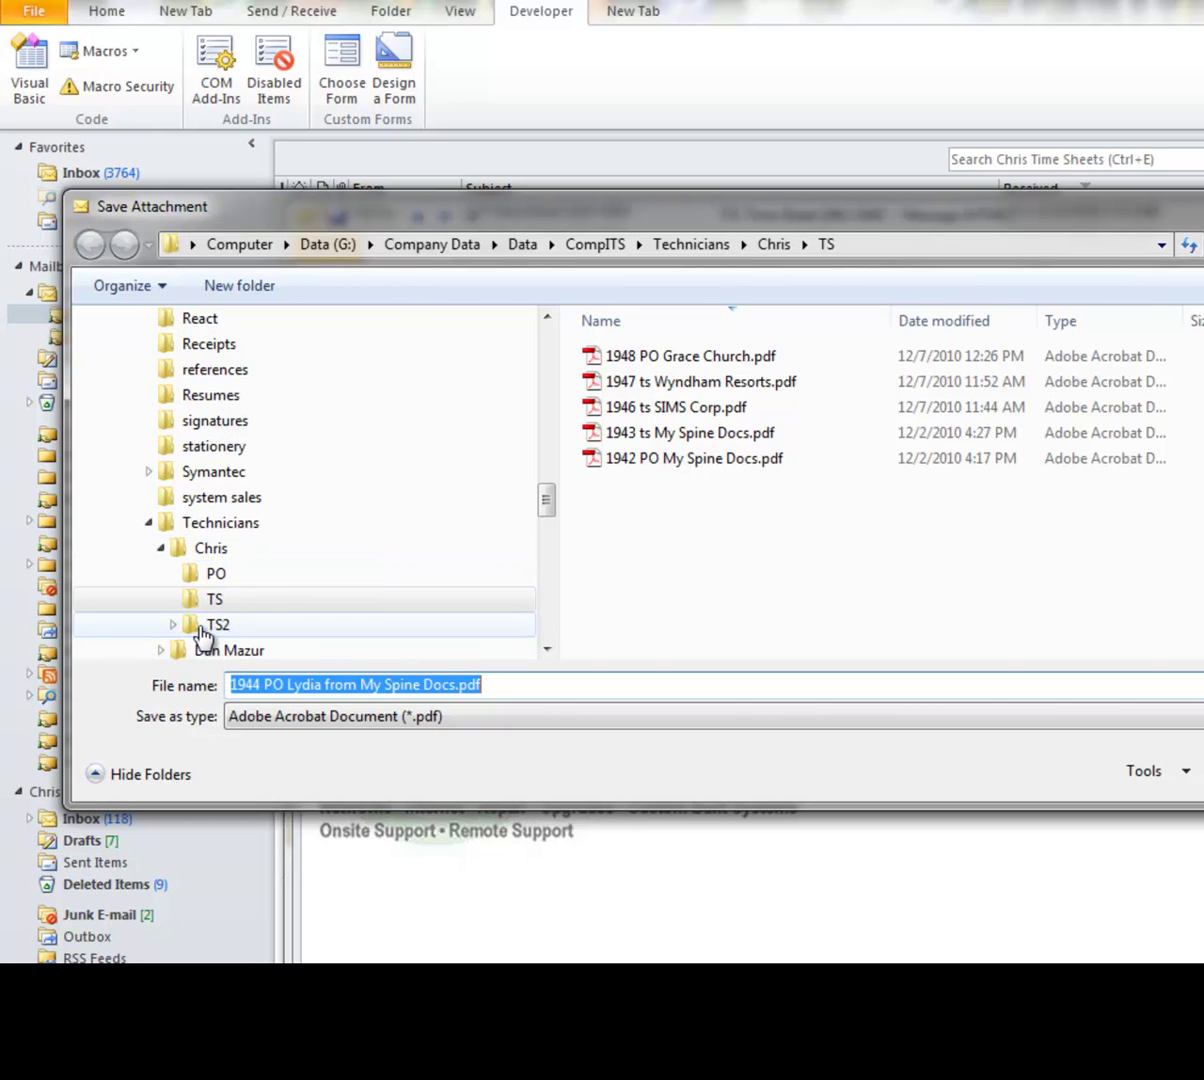
# - Browse the existing time sheets in Chris\TS2, then cancel saving the 1944 PO Lydia attachment
pyautogui.click(210, 630)
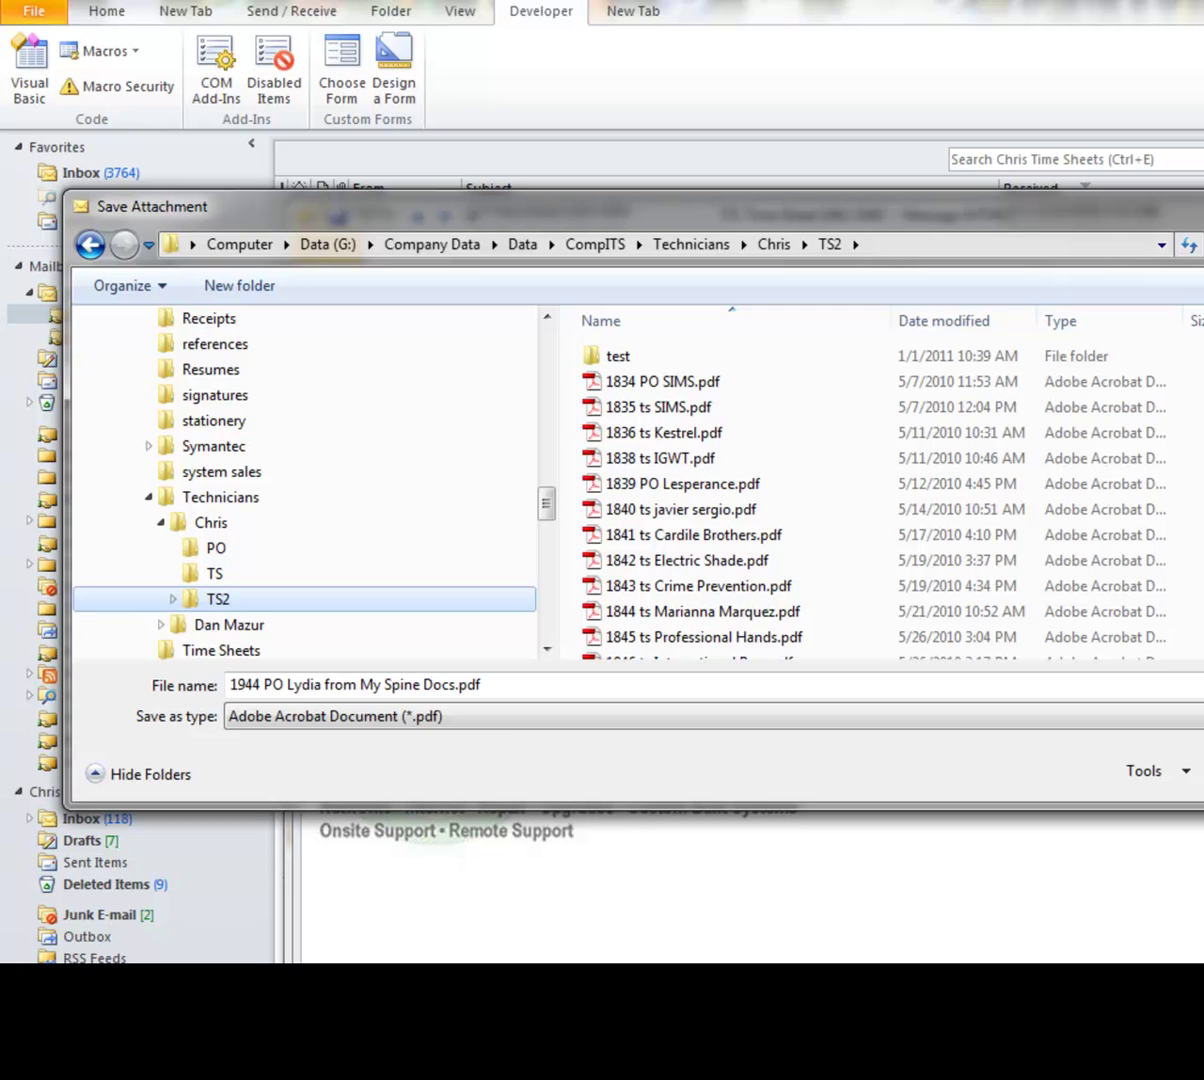
pyautogui.scroll(-4, 700, 490)
pyautogui.scroll(3, 700, 490)
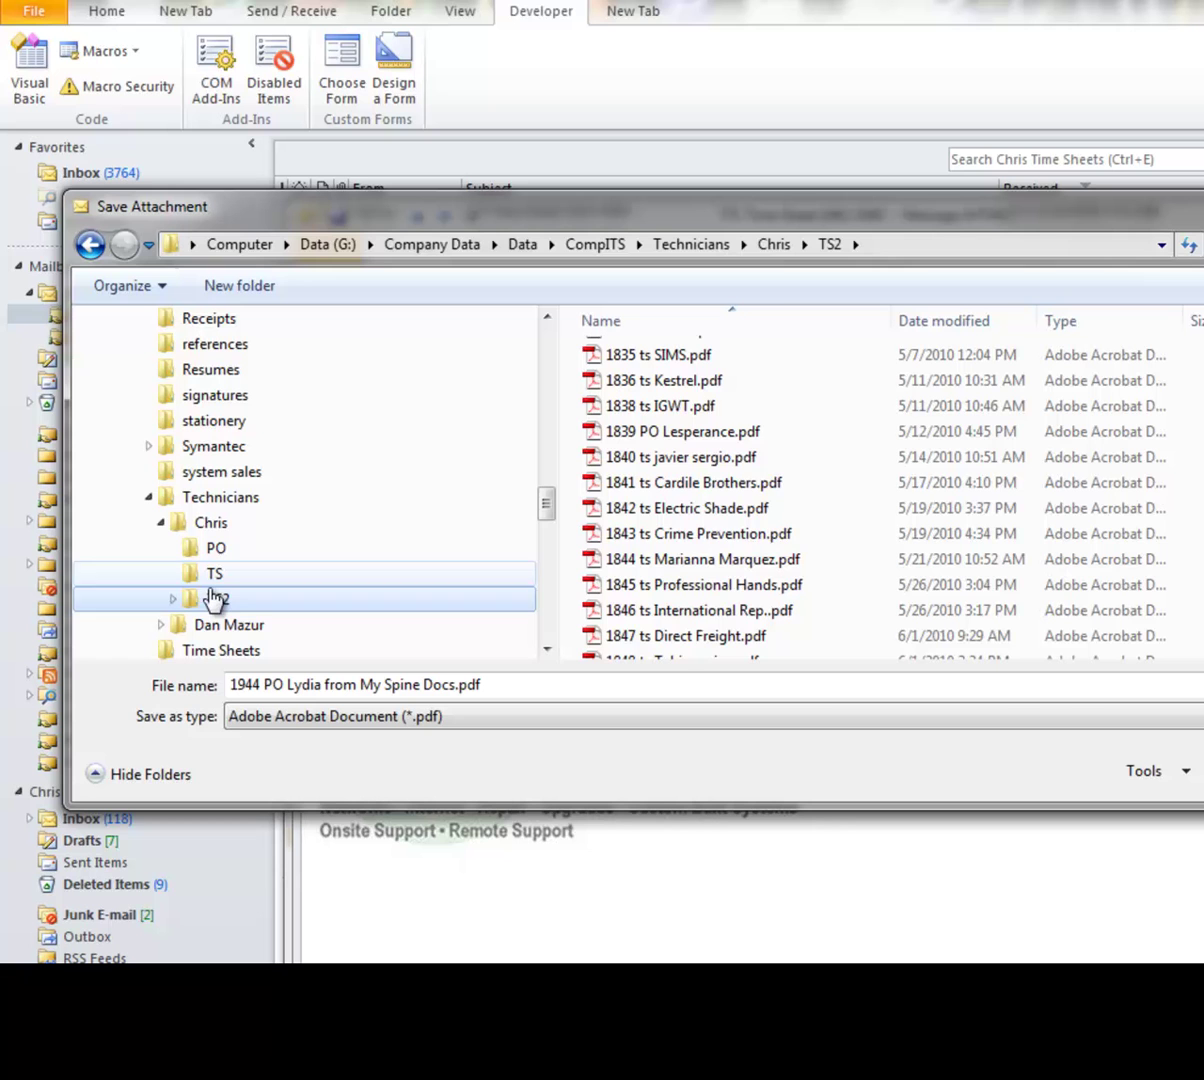
pyautogui.scroll(-4, 990, 515)
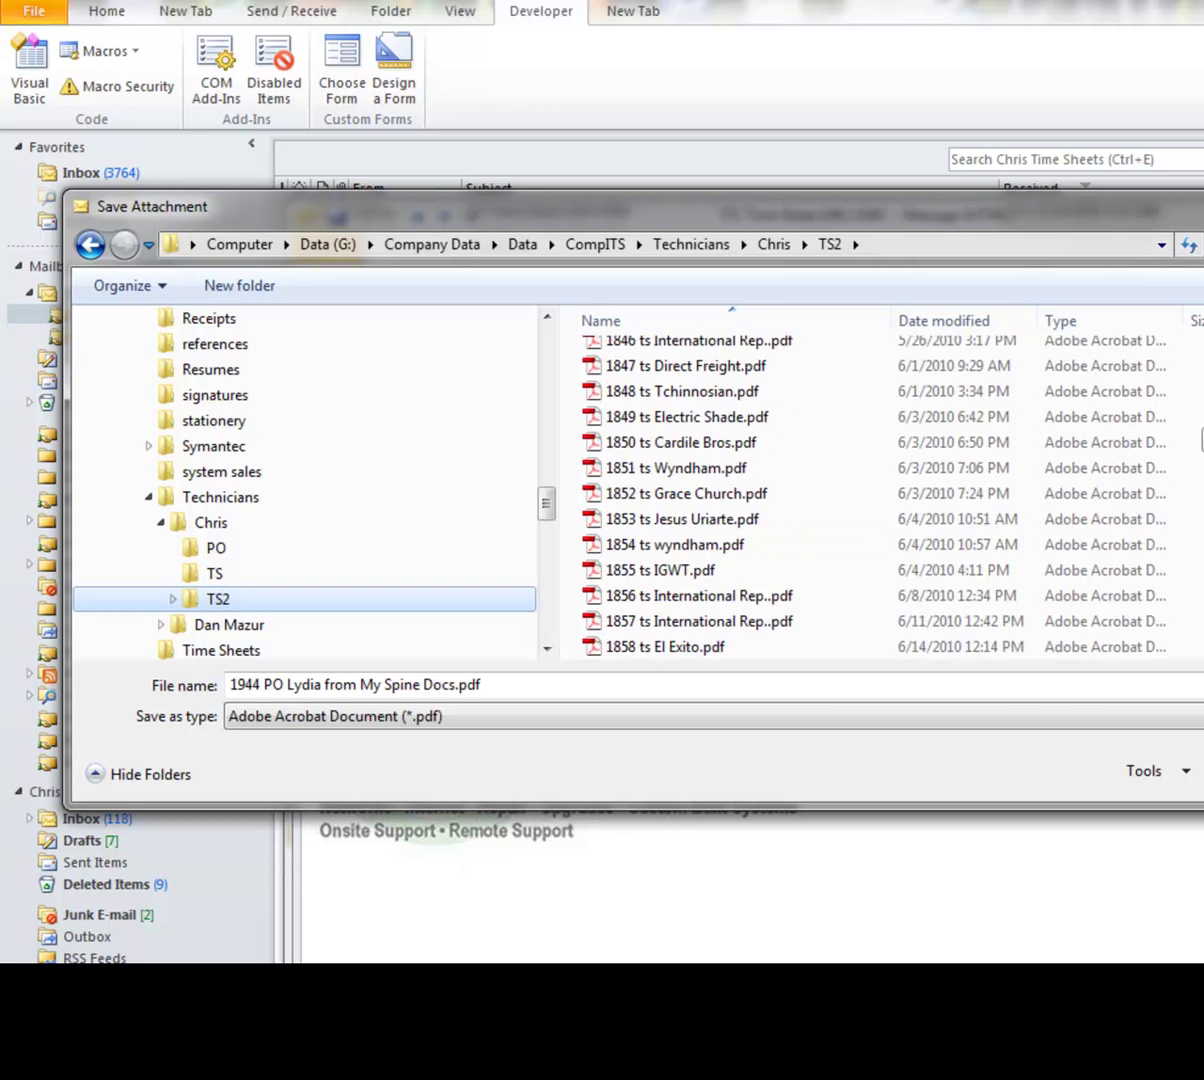
pyautogui.scroll(-2, 770, 490)
pyautogui.scroll(6, 770, 490)
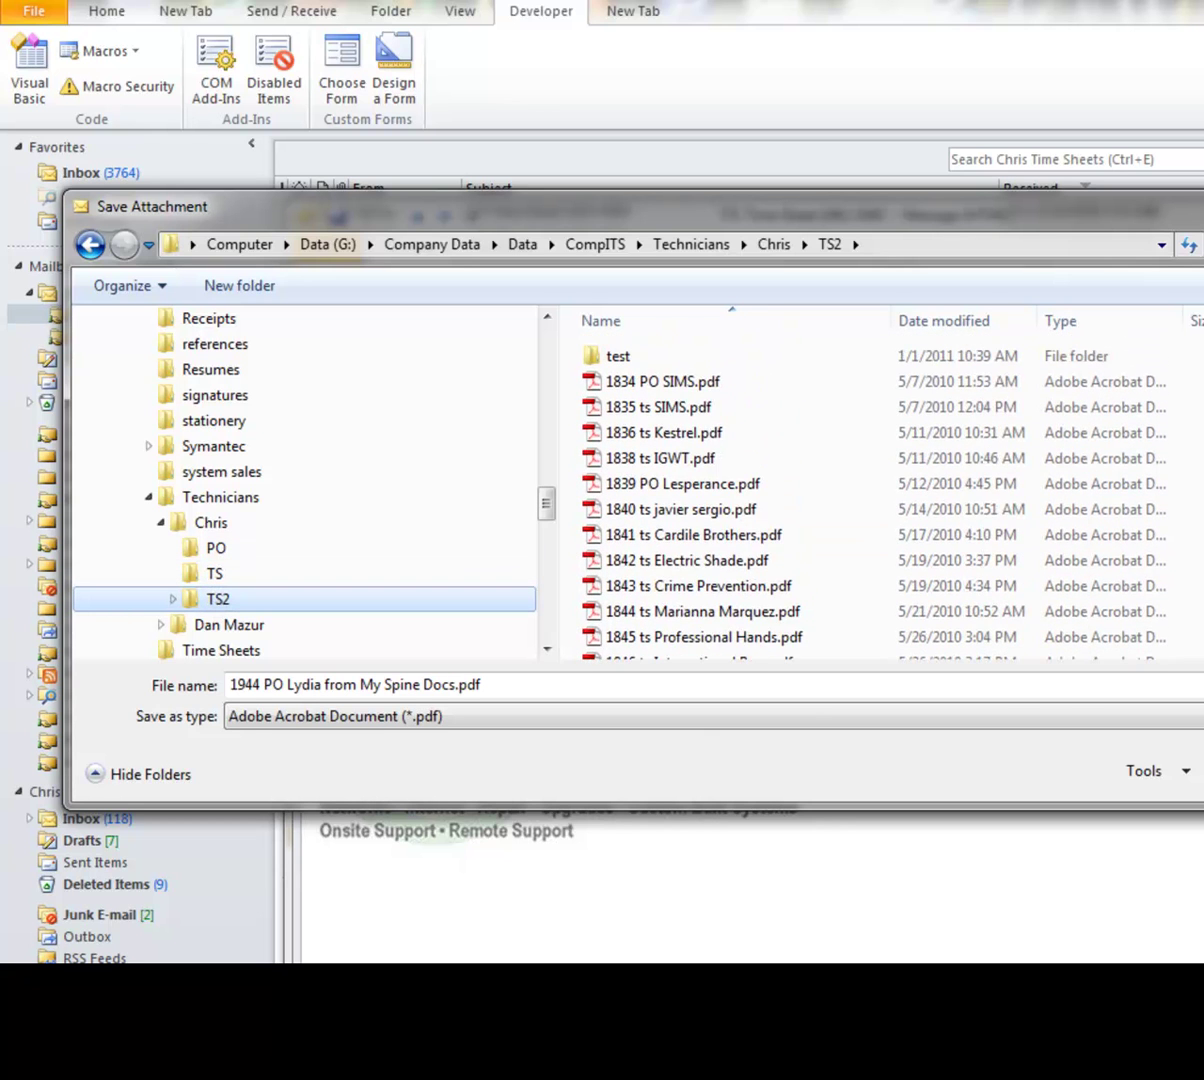
pyautogui.press('Return')
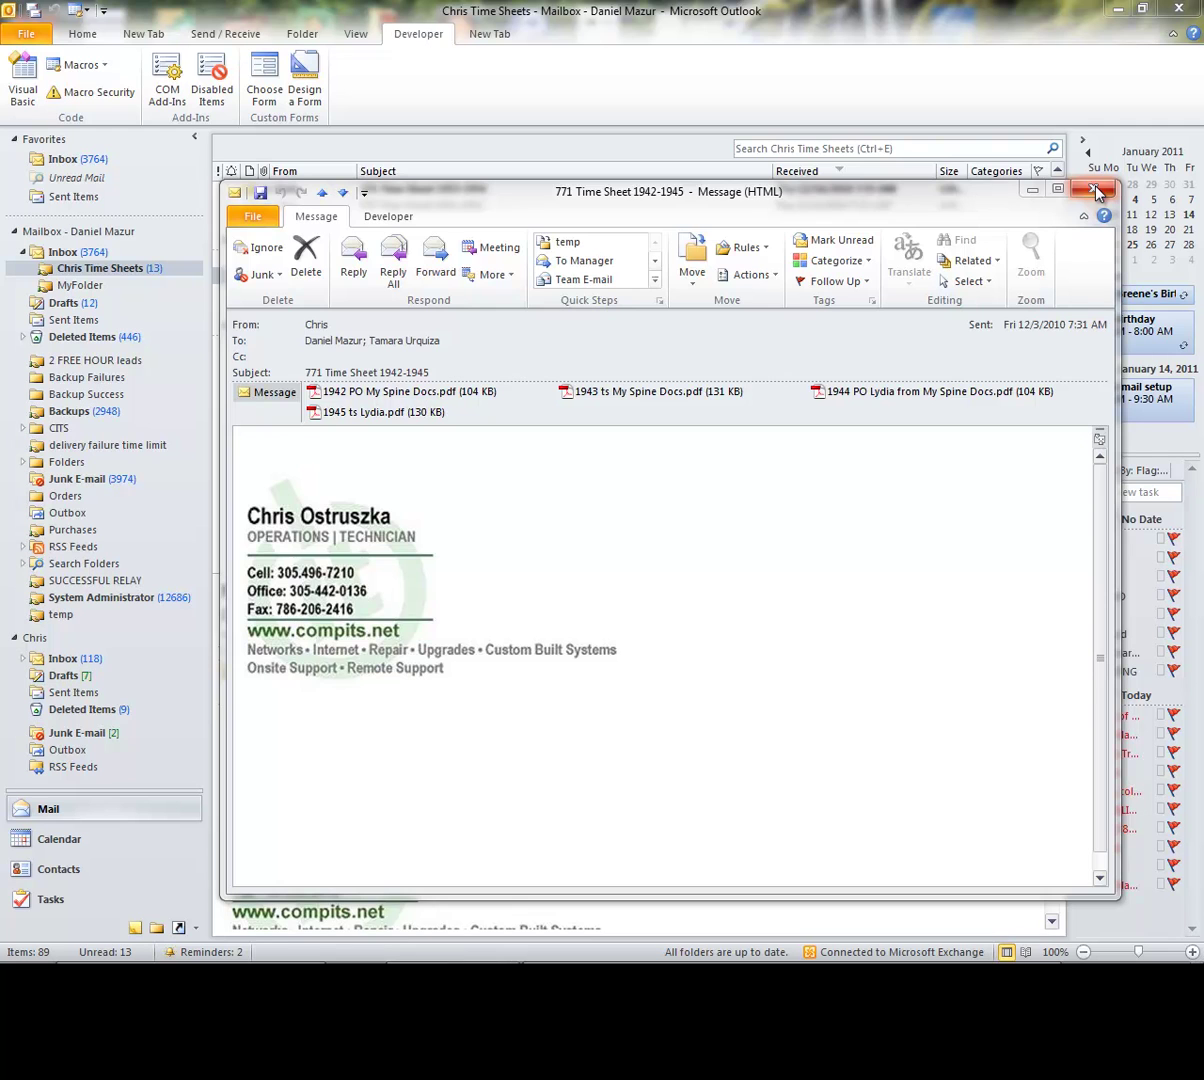
# - Close the message and restore Outlook down beside Explorer showing the empty Chris\TS\Test folder
pyautogui.click(1097, 192)
pyautogui.hotkey('ctrl', 'shift', 'i')
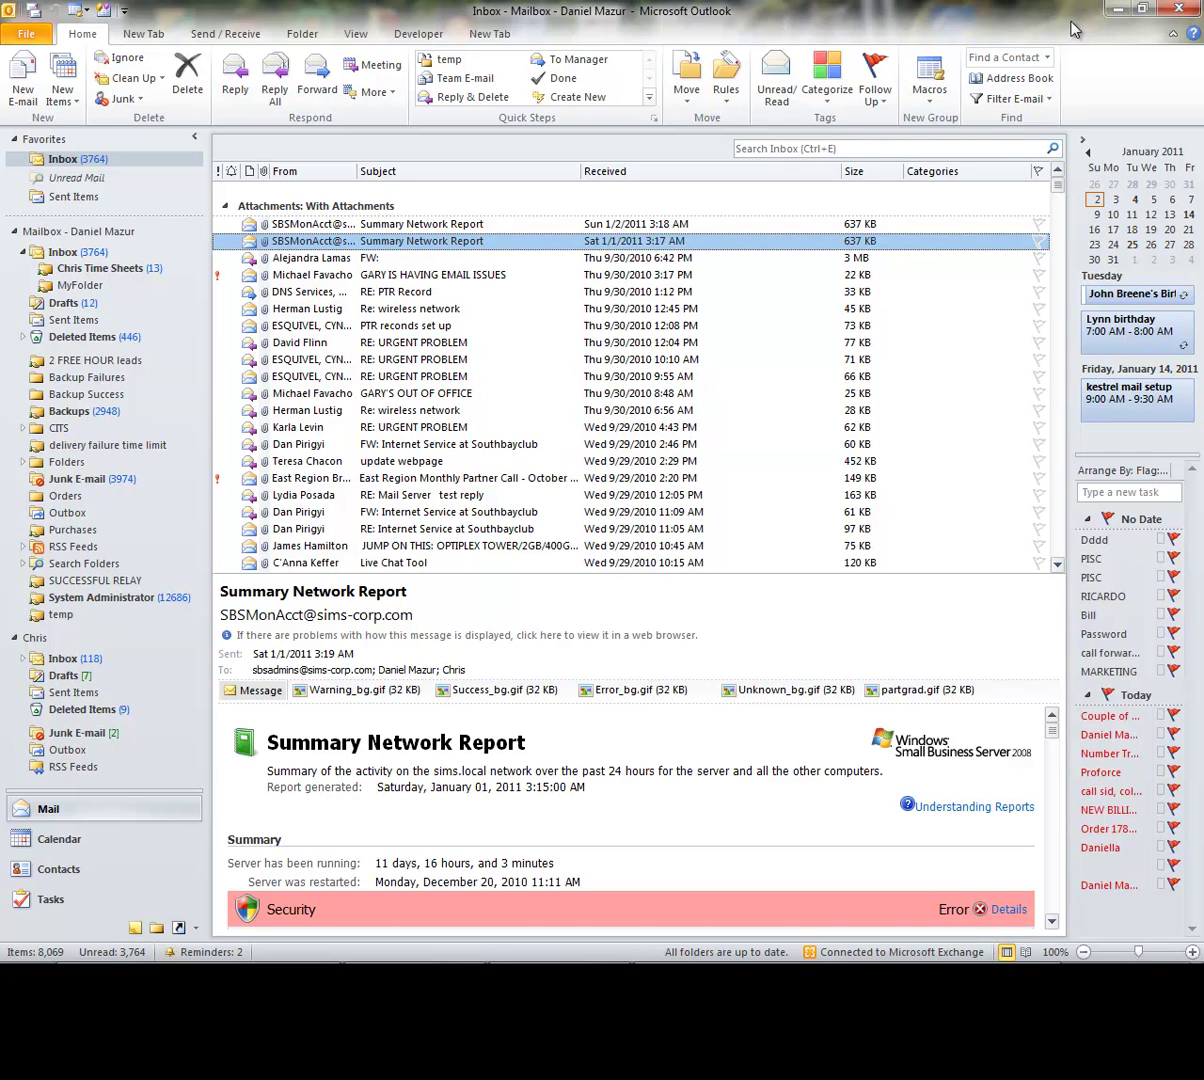
pyautogui.click(1141, 12)
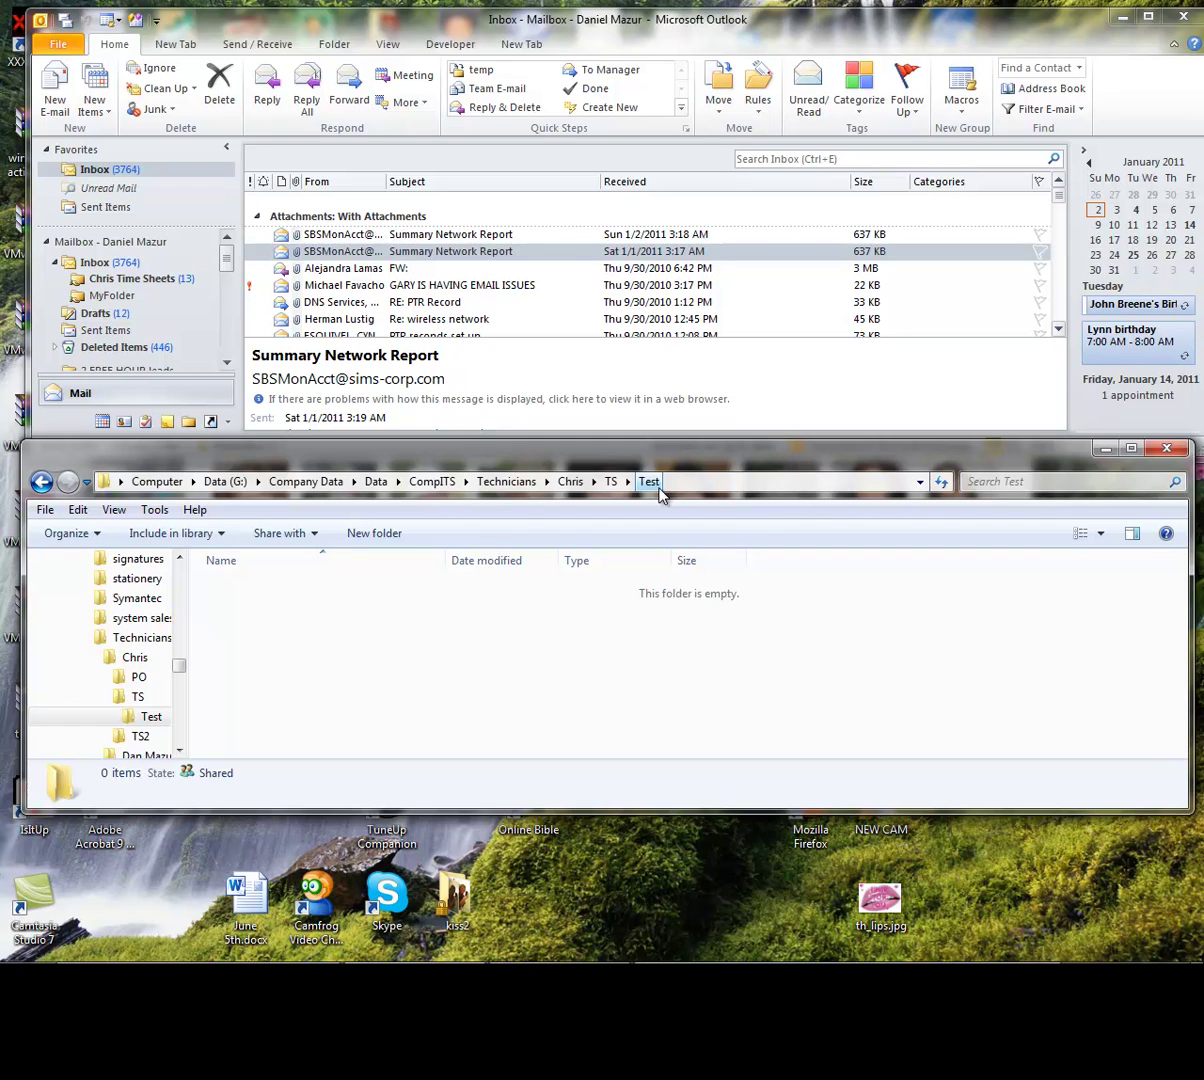
pyautogui.click(743, 481)
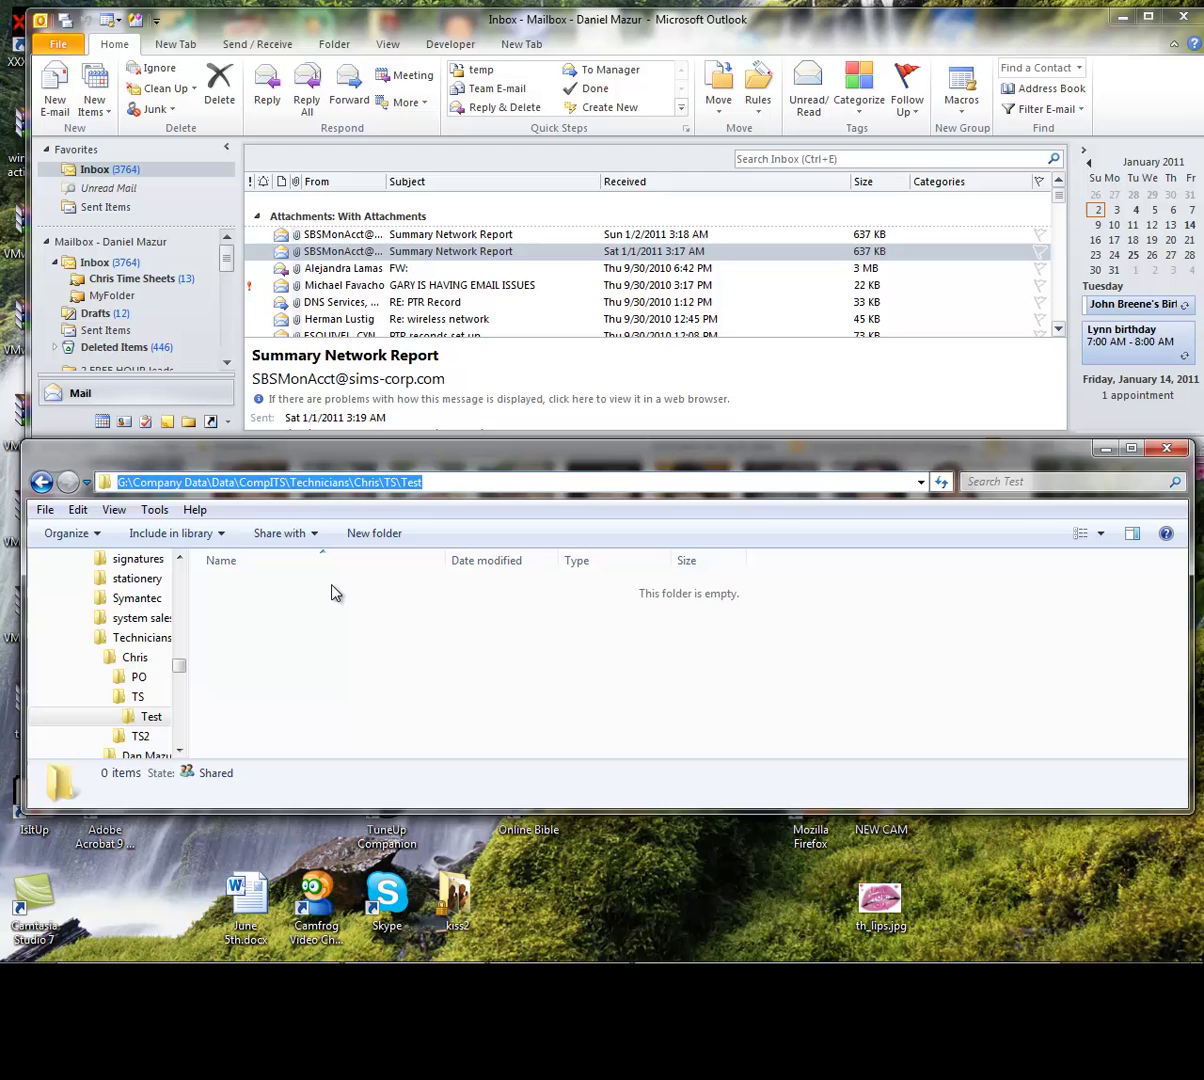
pyautogui.moveTo(228, 258)
pyautogui.mouseDown()
pyautogui.moveTo(232, 285)
pyautogui.moveTo(228, 250)
pyautogui.mouseUp()
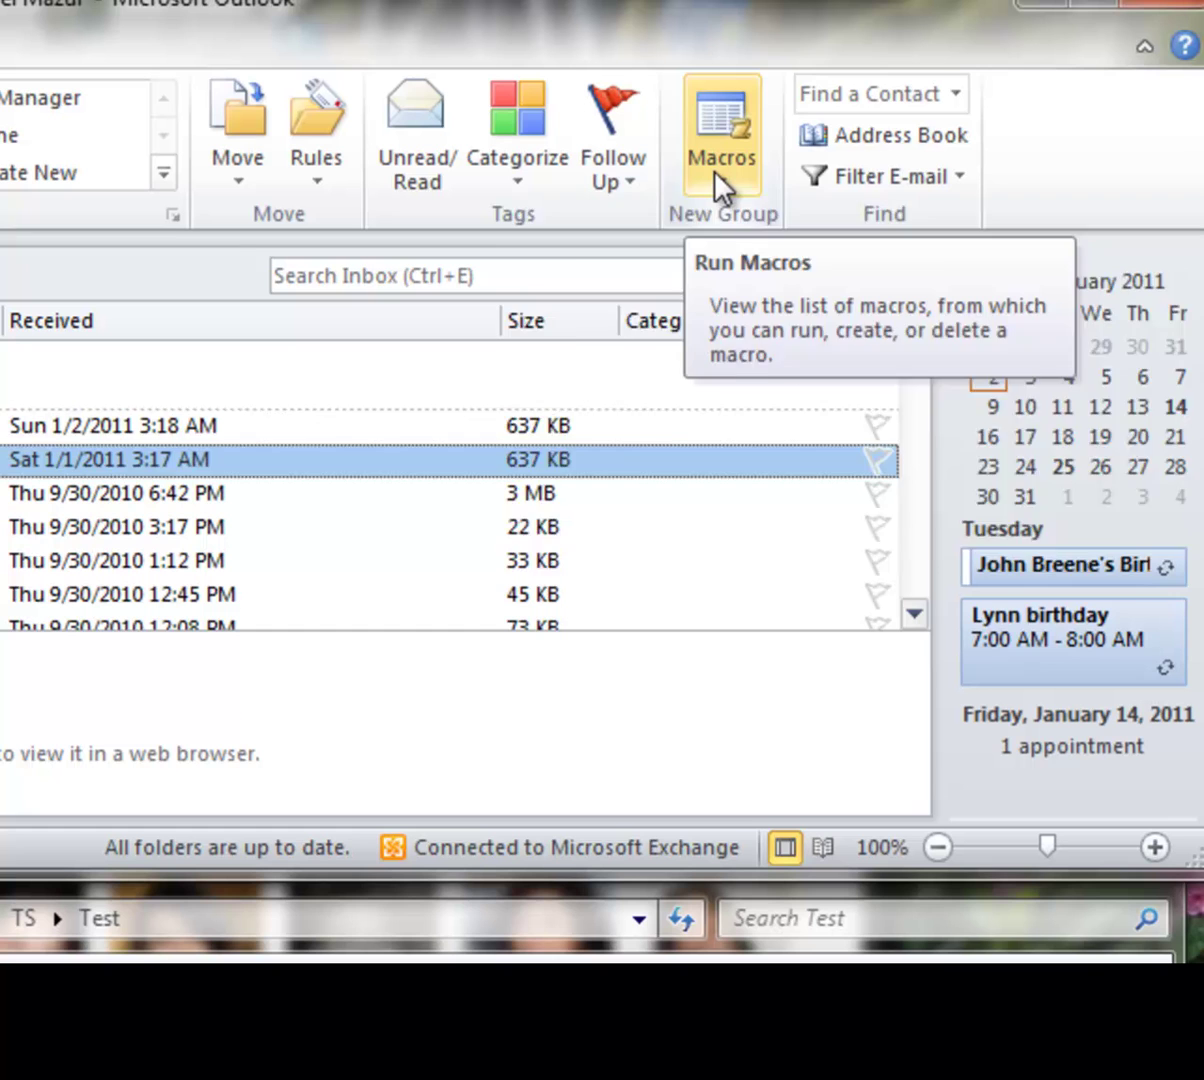
# - Run the CompITS.GetAttachments macro and dismiss its Finished! message
pyautogui.click(722, 160)
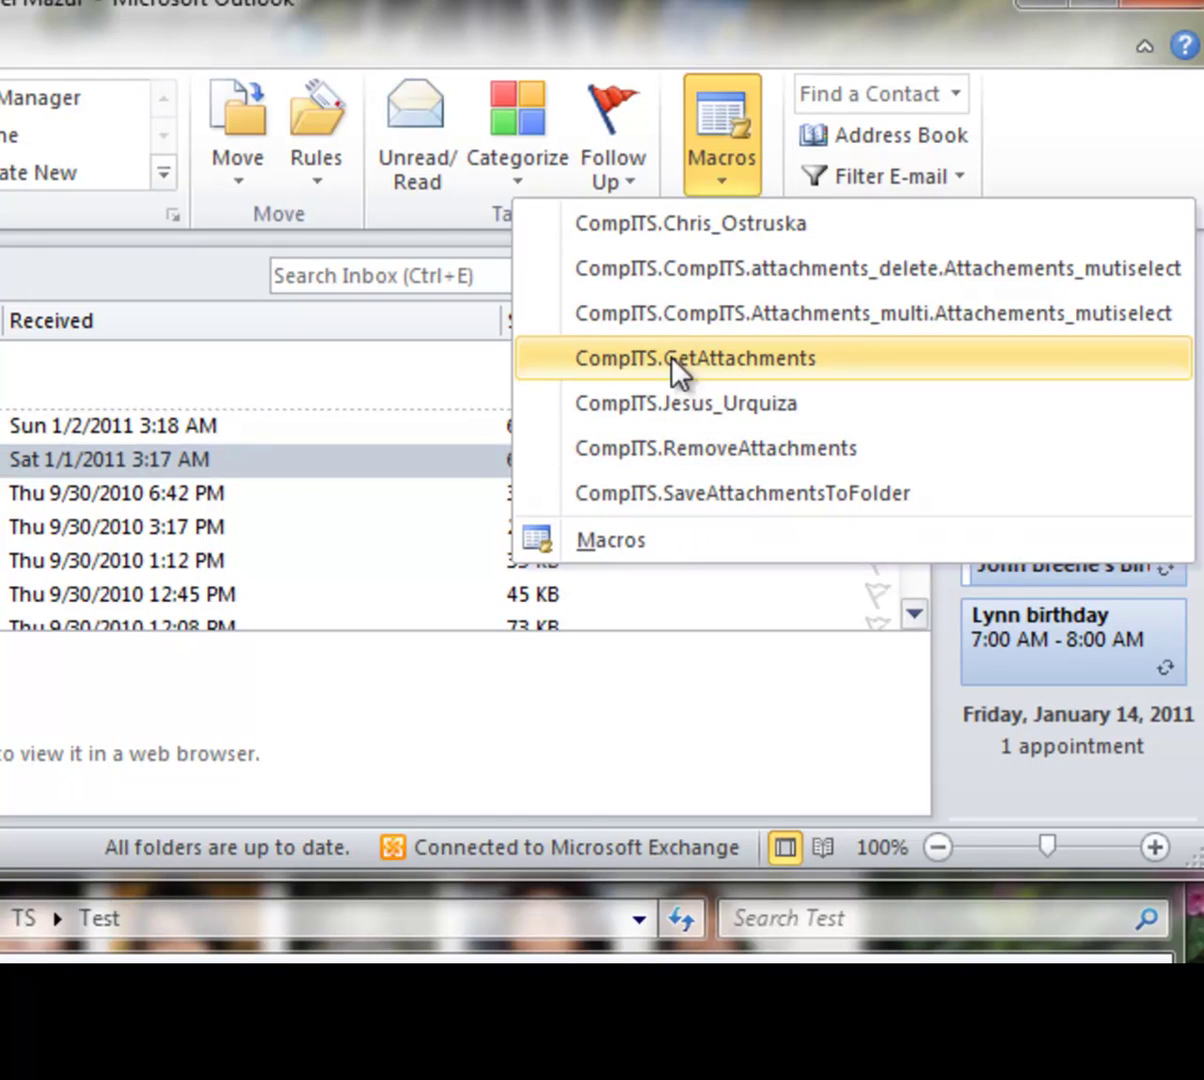
pyautogui.click(657, 230)
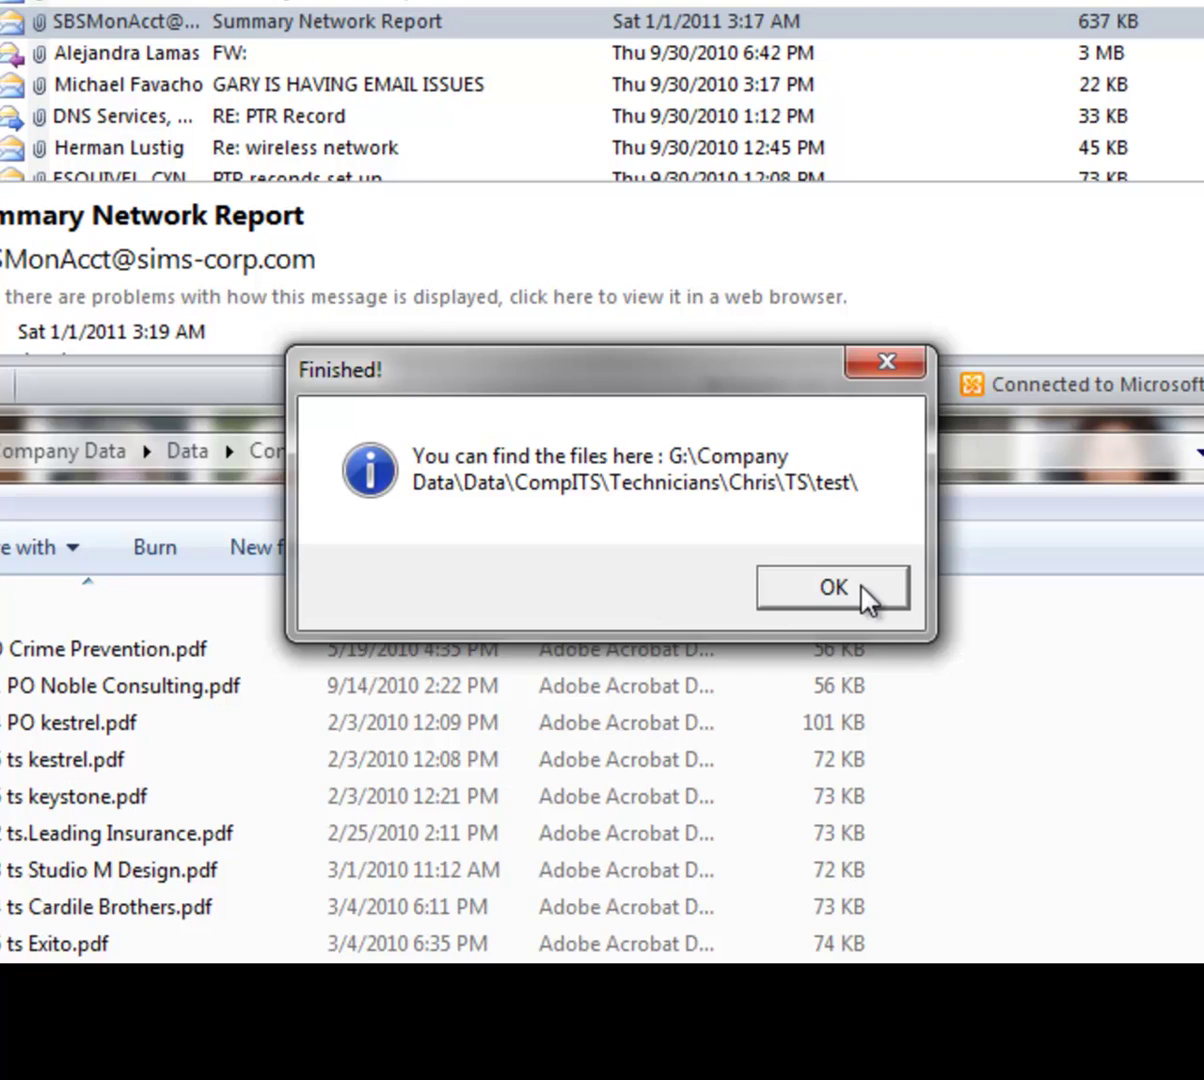
pyautogui.click(833, 588)
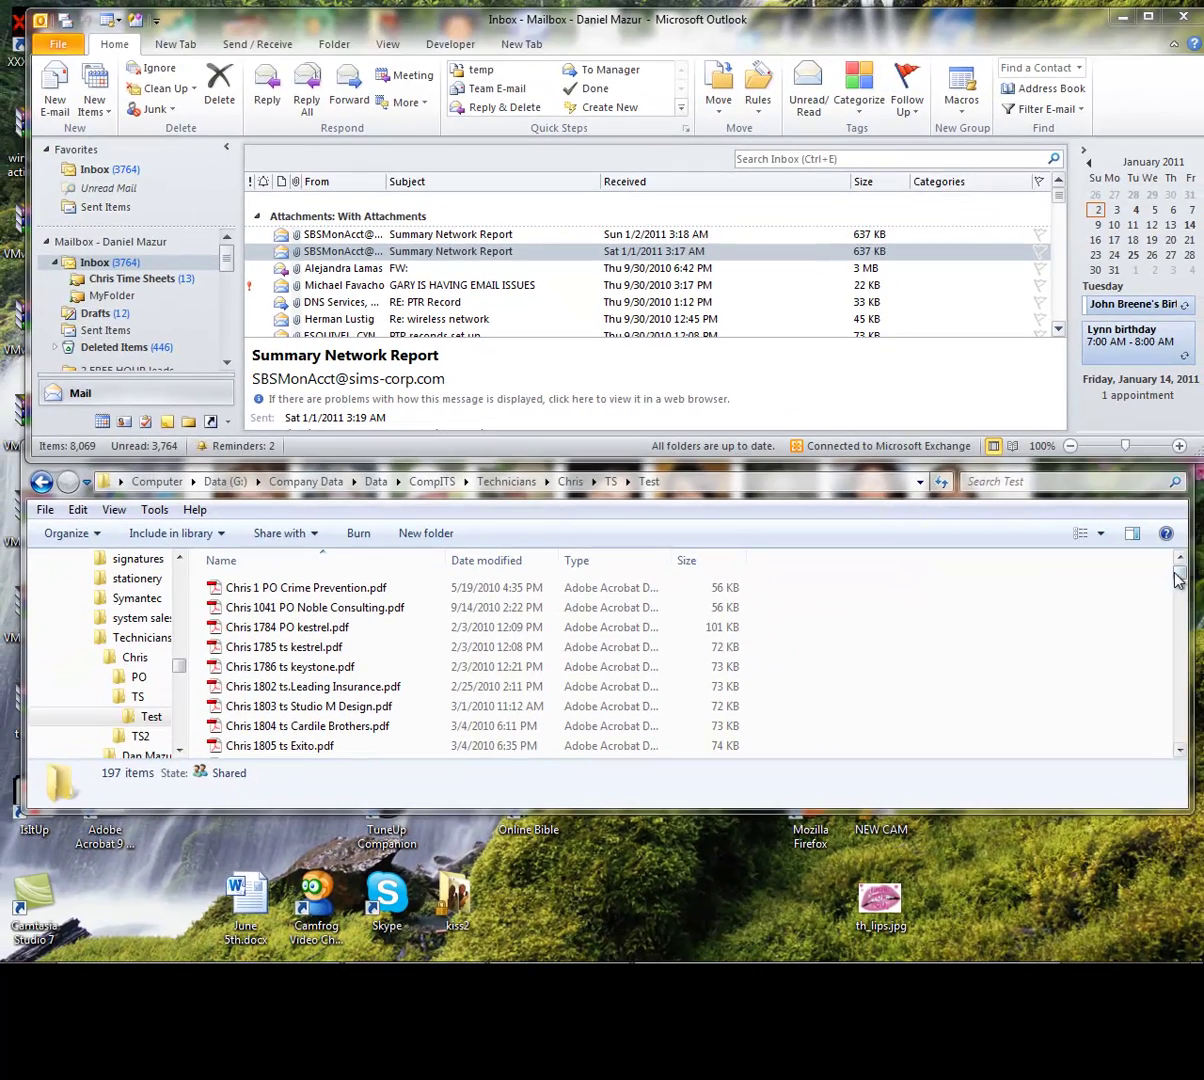
pyautogui.moveTo(1174, 572)
pyautogui.mouseDown()
pyautogui.moveTo(1185, 728)
pyautogui.moveTo(1184, 593)
pyautogui.mouseUp()
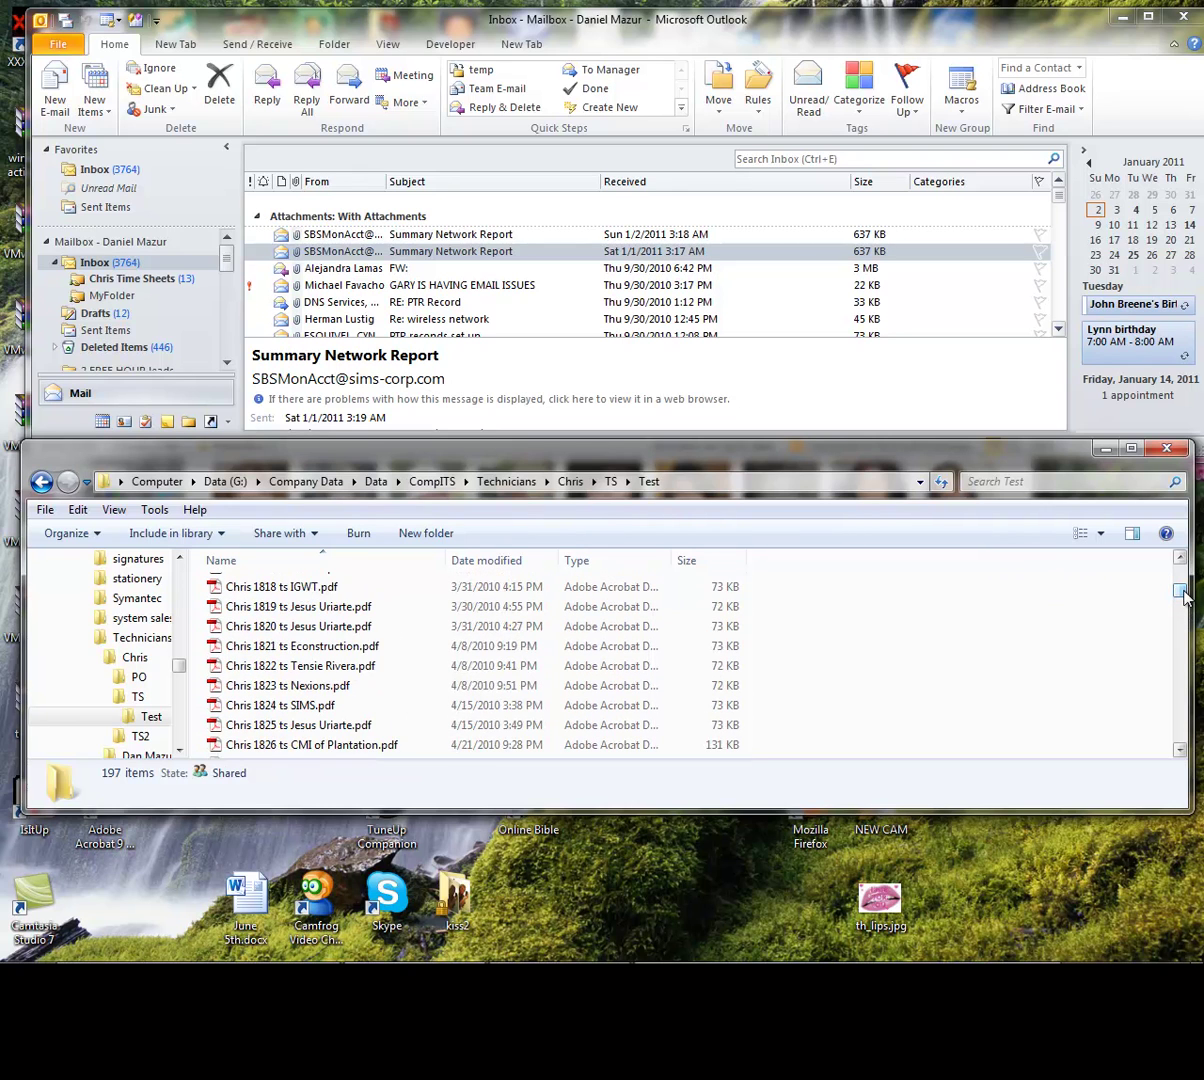